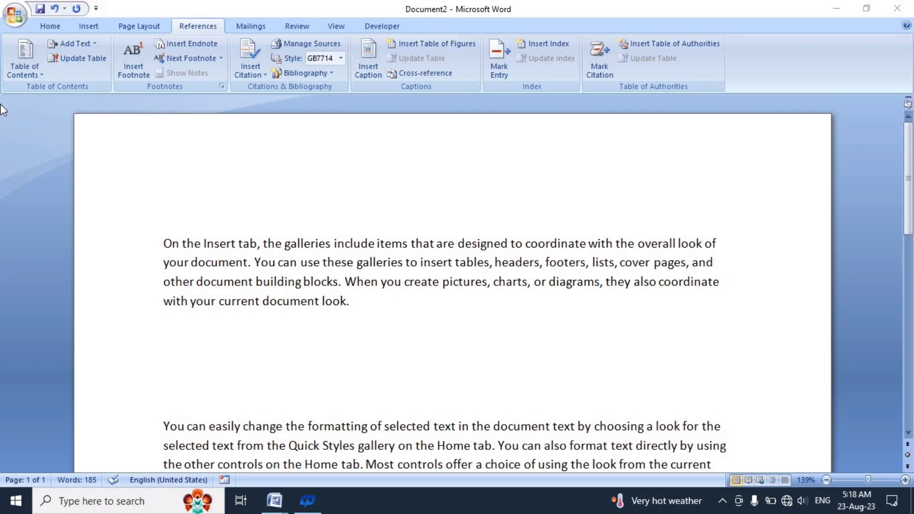
Step: Type 'Ram' above the first paragraph, 'rom' below it, and 'cpu' below the second paragraph
left_click(178, 211)
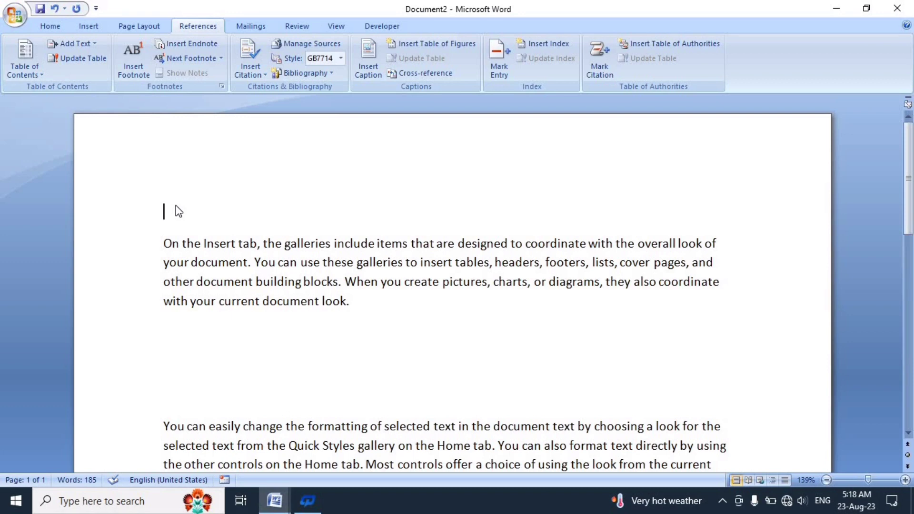
type("R")
type("am")
left_click(189, 382)
type("rom")
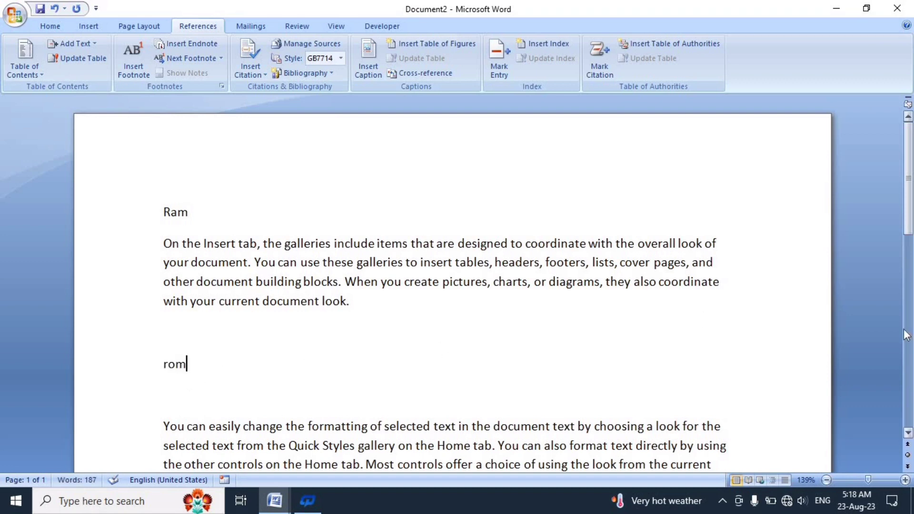
scroll(439, 349, "down", 6)
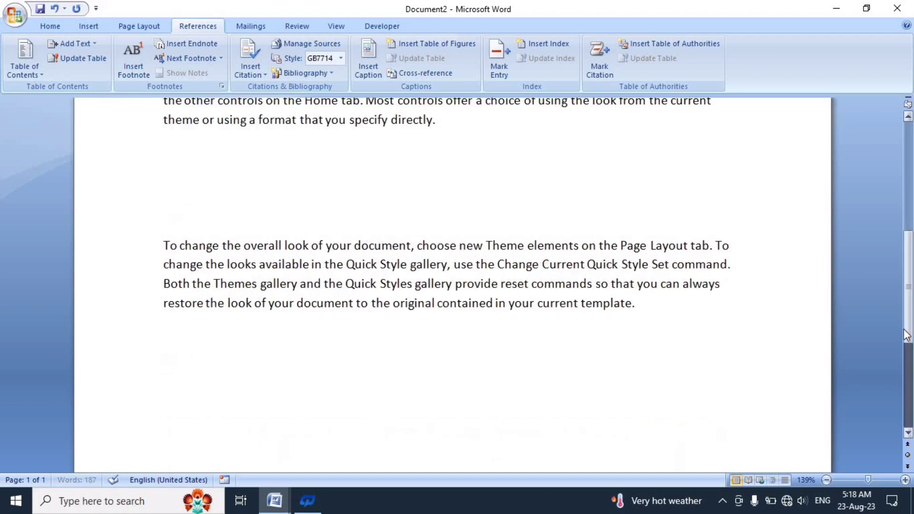
left_click(188, 171)
type("cp")
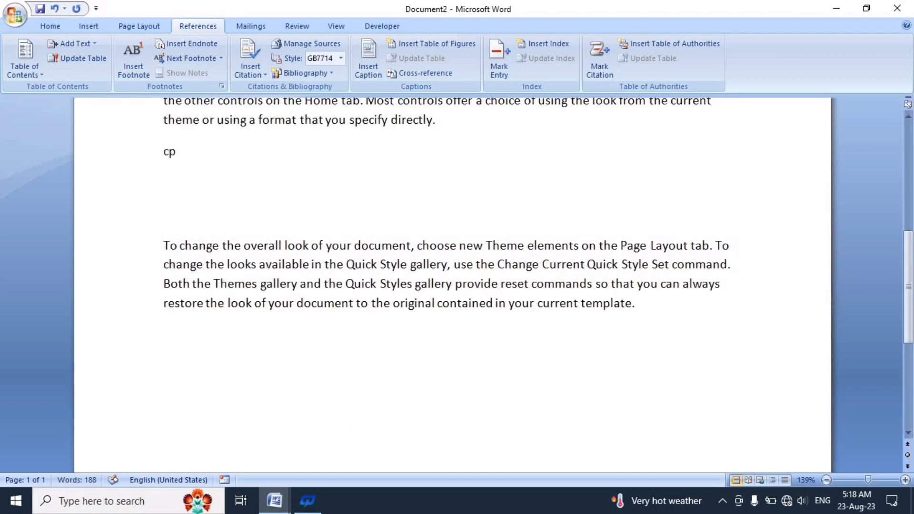
type("u")
left_click(49, 26)
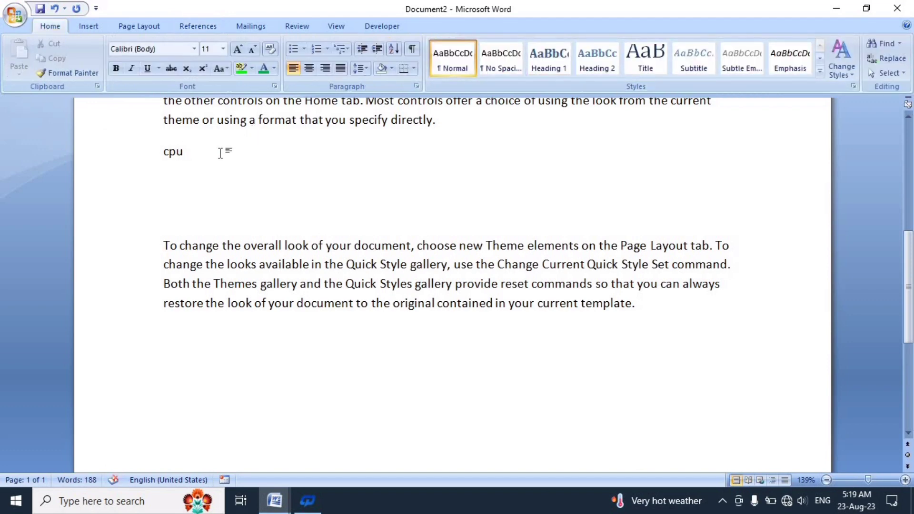
Step: Apply Heading 1 to the cpu line and Heading 2 to the rom line
left_click(143, 151)
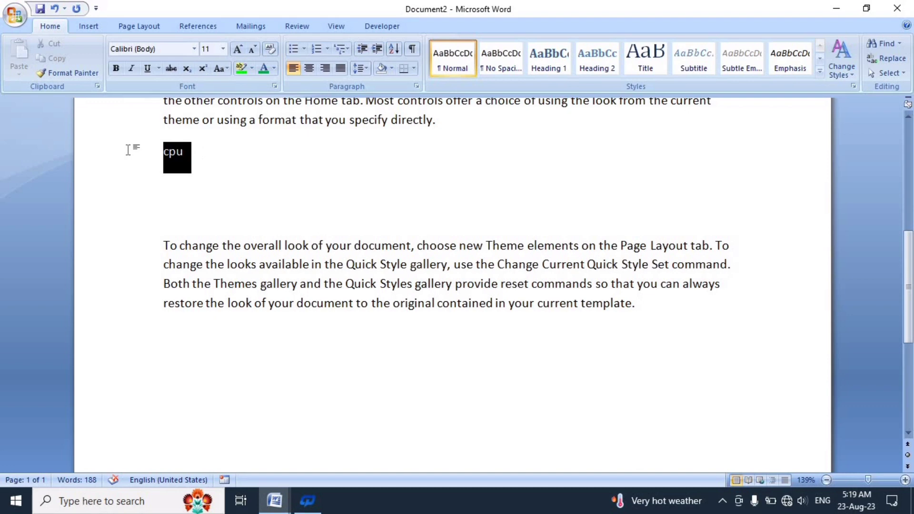
left_click(538, 56)
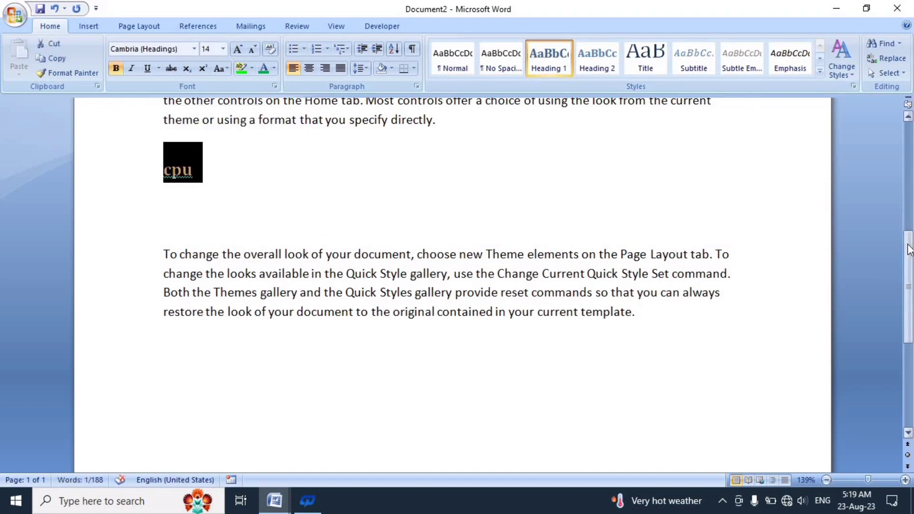
left_click_drag(909, 248, 898, 160)
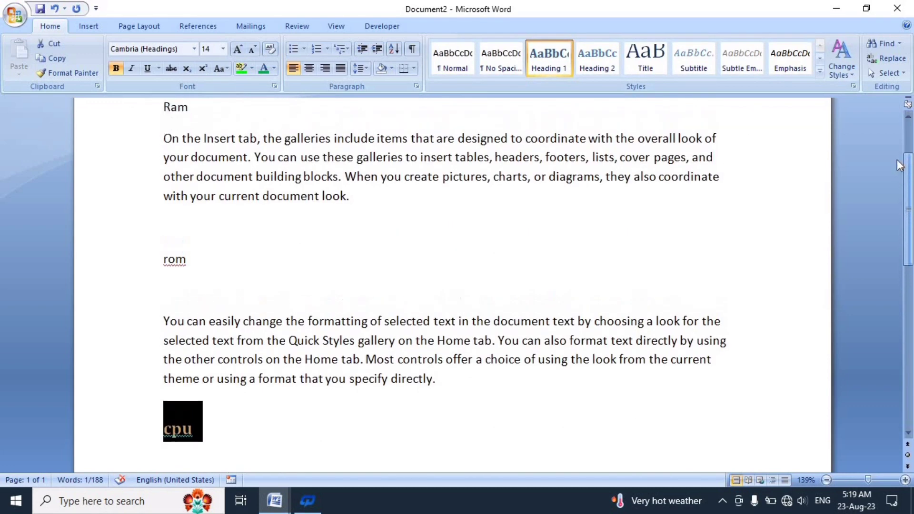
left_click(189, 299)
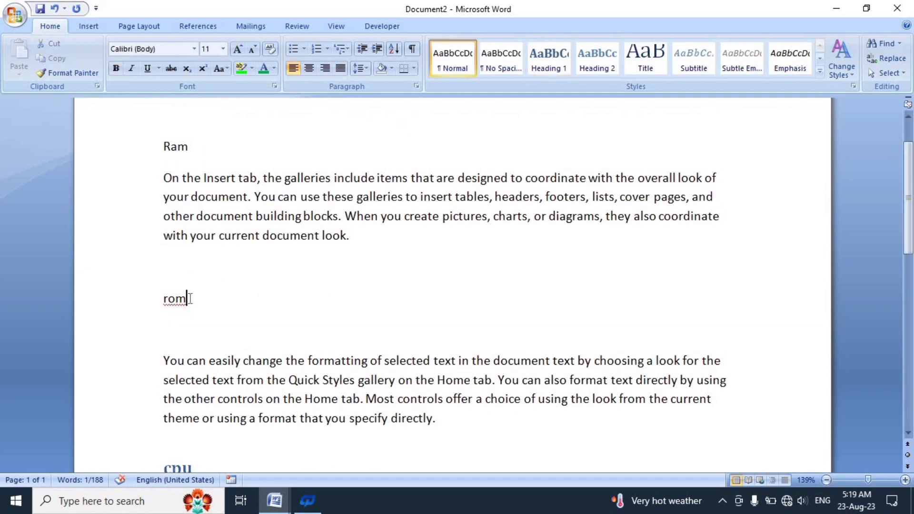
left_click(156, 296)
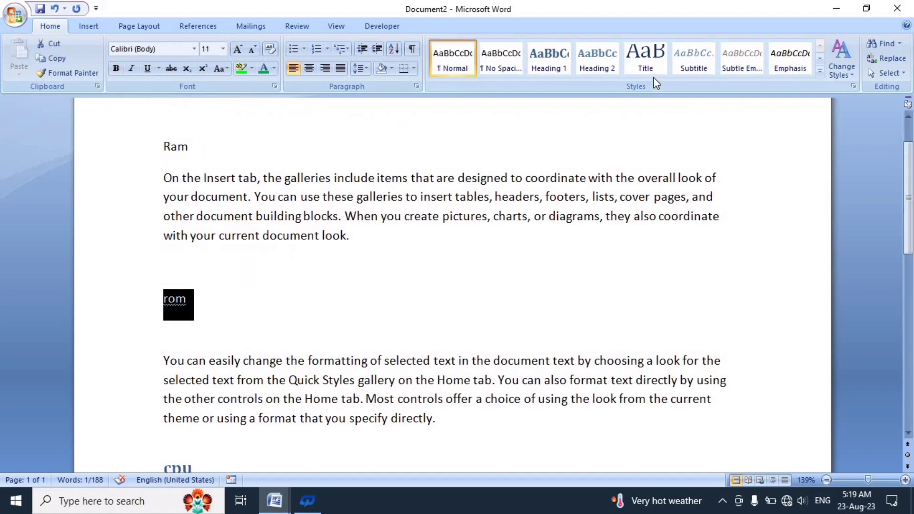
left_click(599, 55)
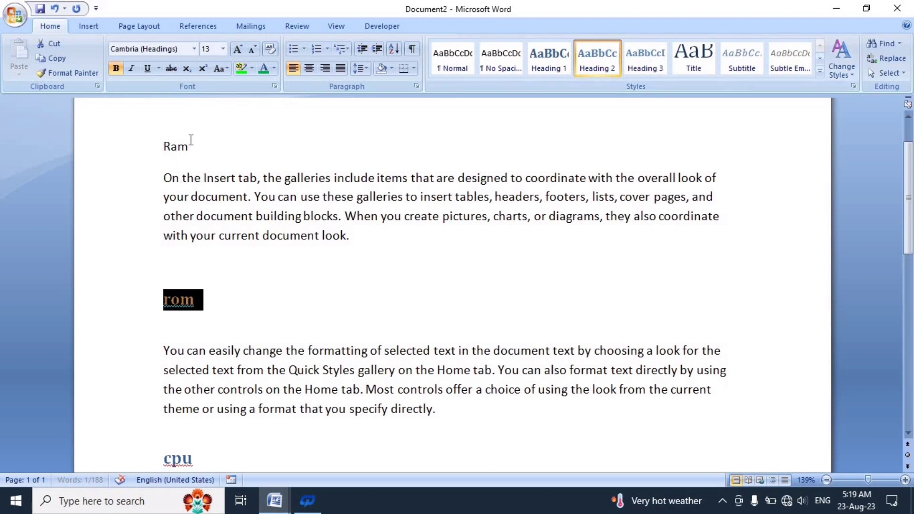
Step: Apply Heading 1 to the Ram line
left_click(190, 142)
left_click_drag(190, 143, 144, 138)
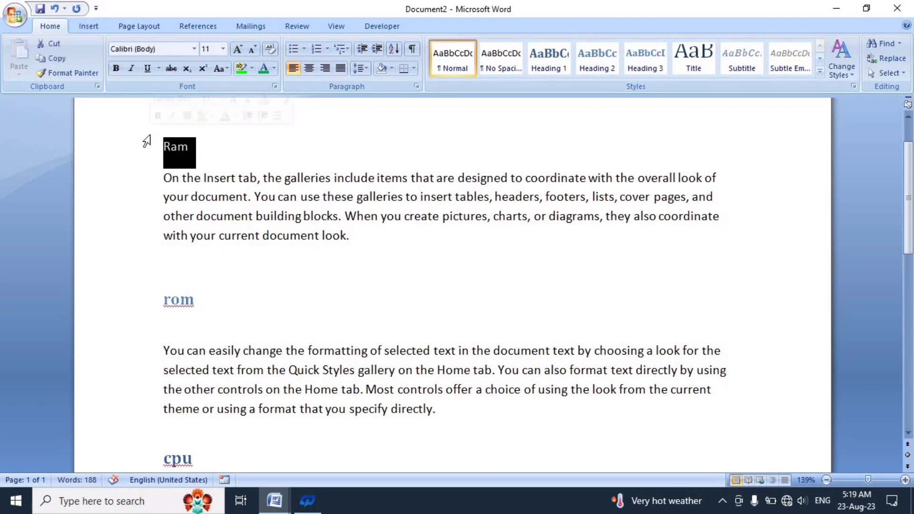
left_click(550, 56)
left_click(399, 109)
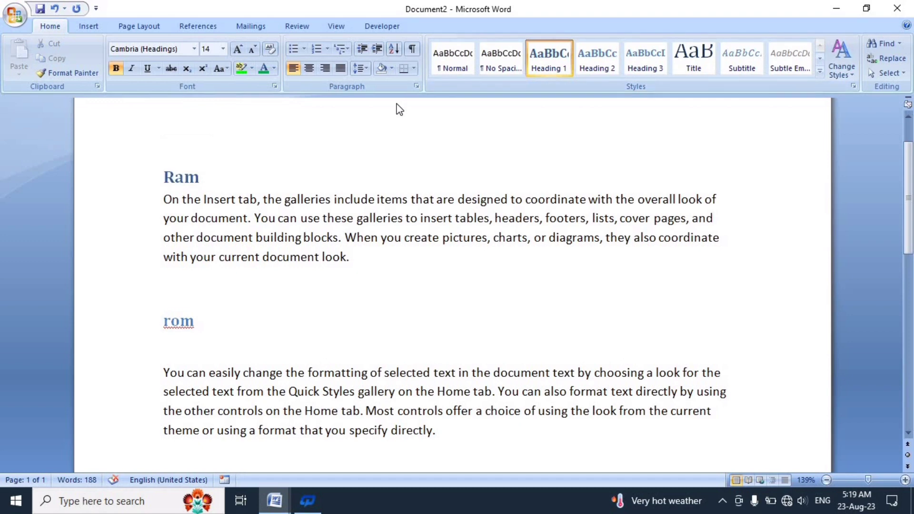
left_click(208, 26)
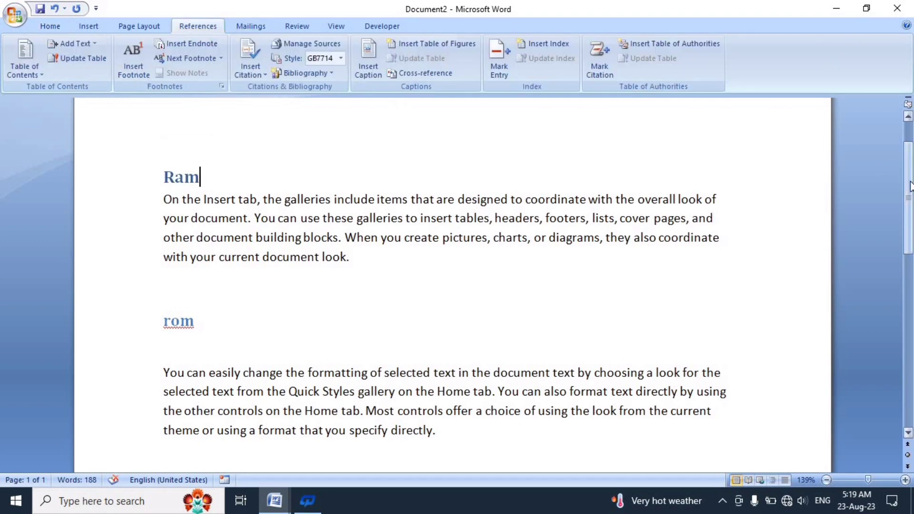
mouse_move(909, 186)
left_mouse_down()
mouse_move(893, 310)
mouse_move(876, 200)
left_mouse_up()
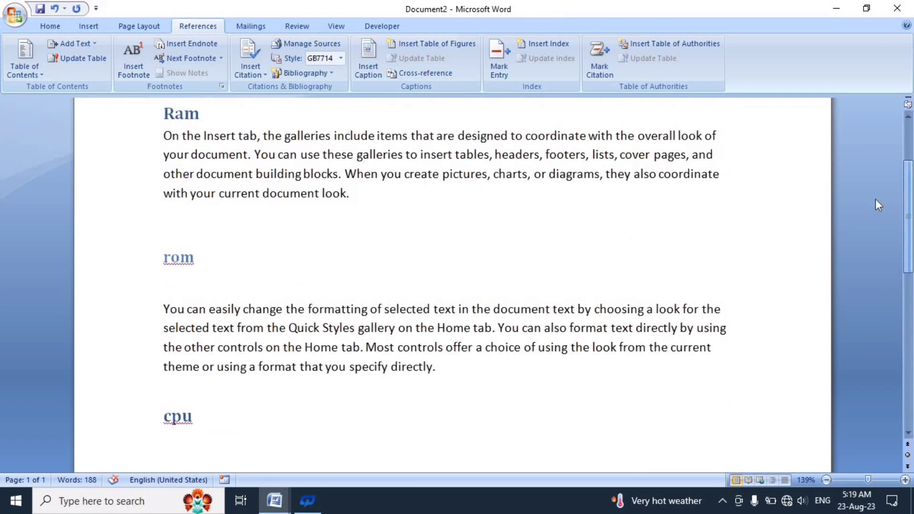
Step: Add a page break below the rom heading so the second paragraph starts on page 2
left_click(666, 276)
key("Return")
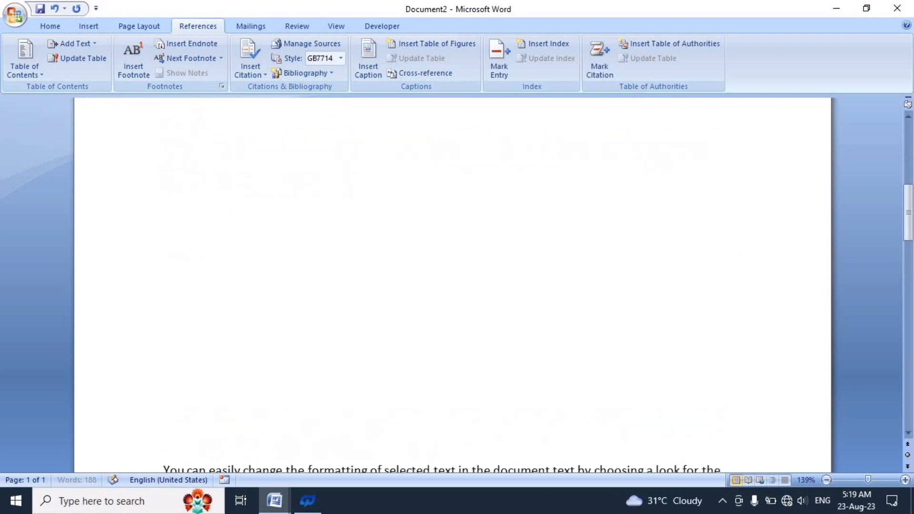
key("ctrl+Return")
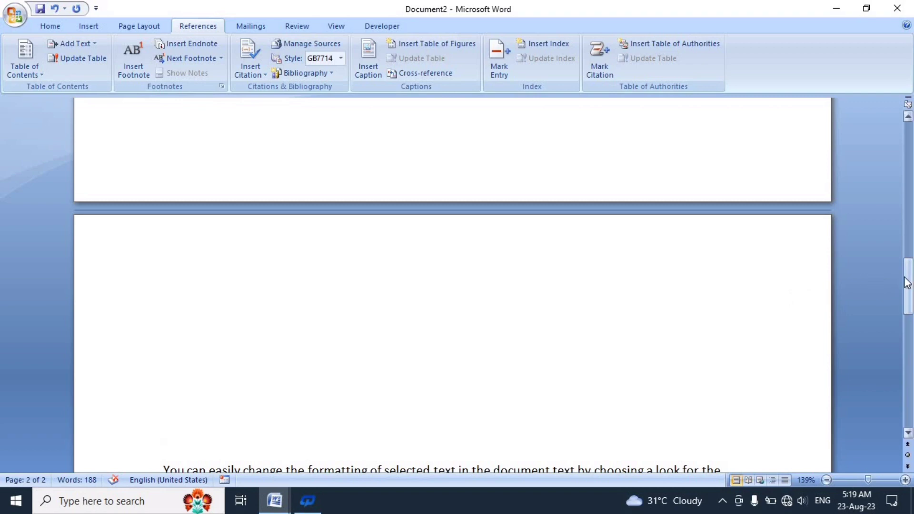
Step: Insert an Automatic Table 1 Contents table at the end of the document
left_click_drag(907, 283, 907, 383)
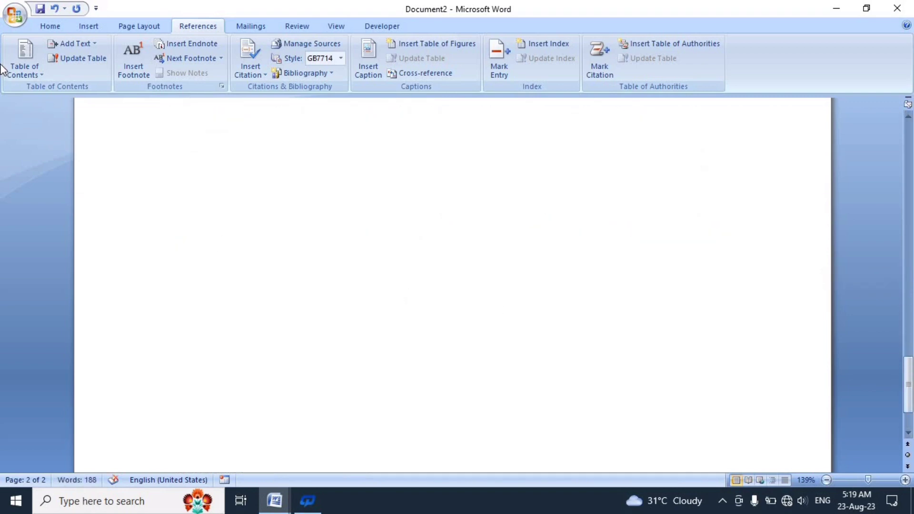
left_click(15, 52)
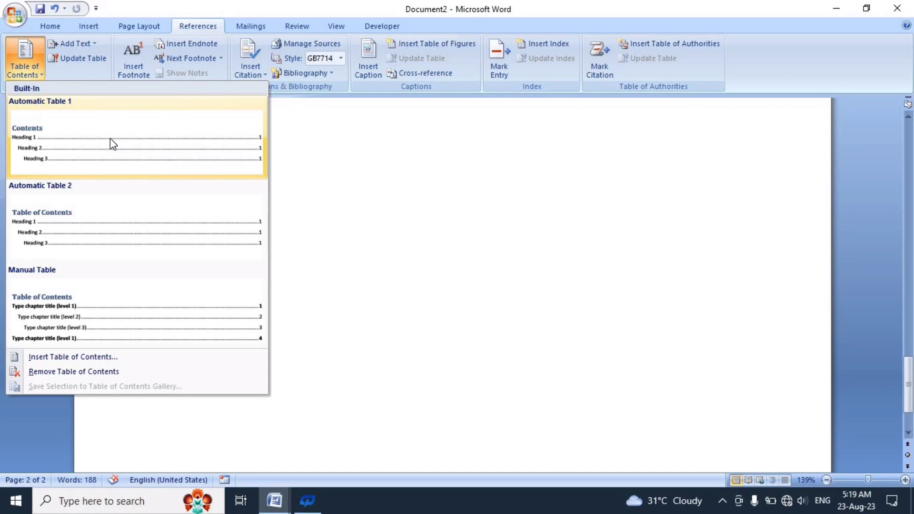
left_click(111, 138)
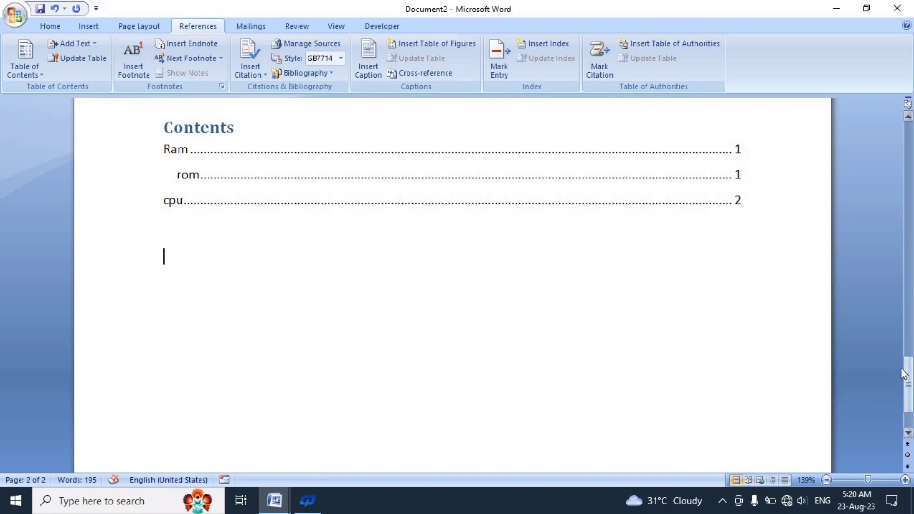
Step: Mark the cpu heading as Do Not Show in Table of Contents
left_click_drag(909, 372, 907, 338)
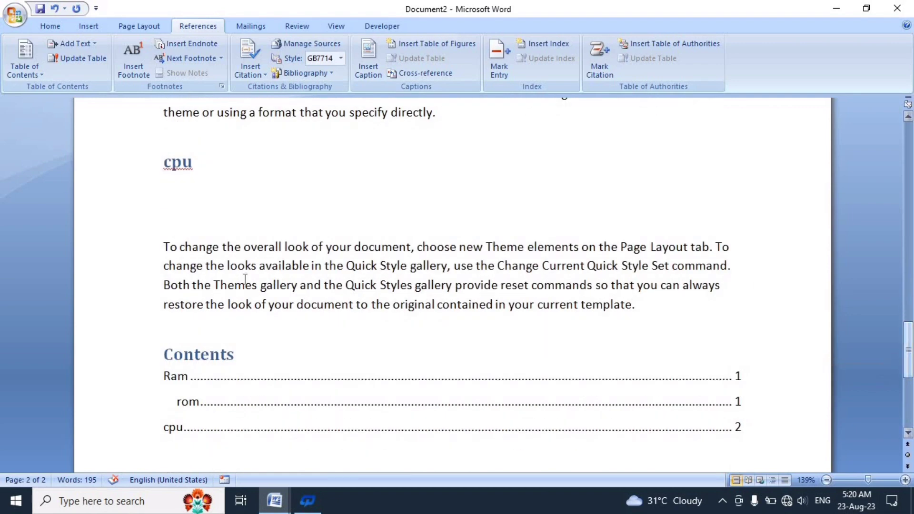
left_click(196, 163)
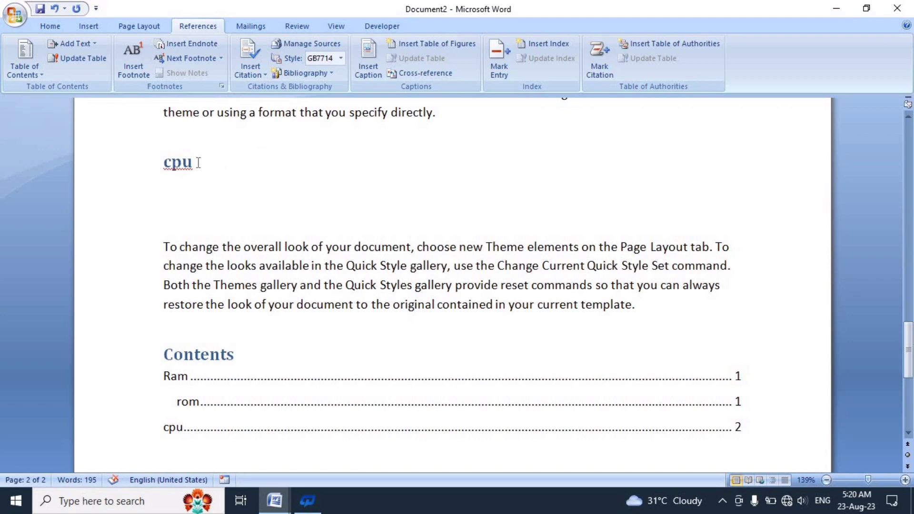
left_click_drag(198, 162, 142, 168)
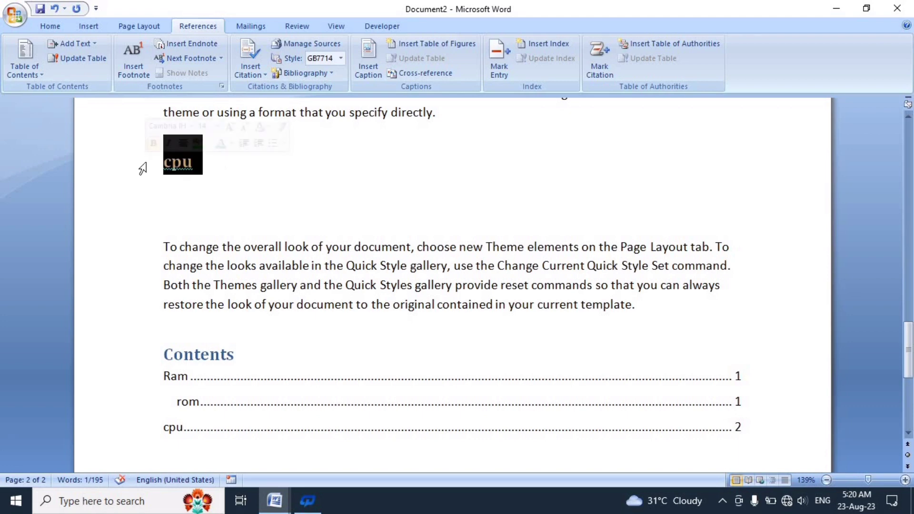
left_click(96, 44)
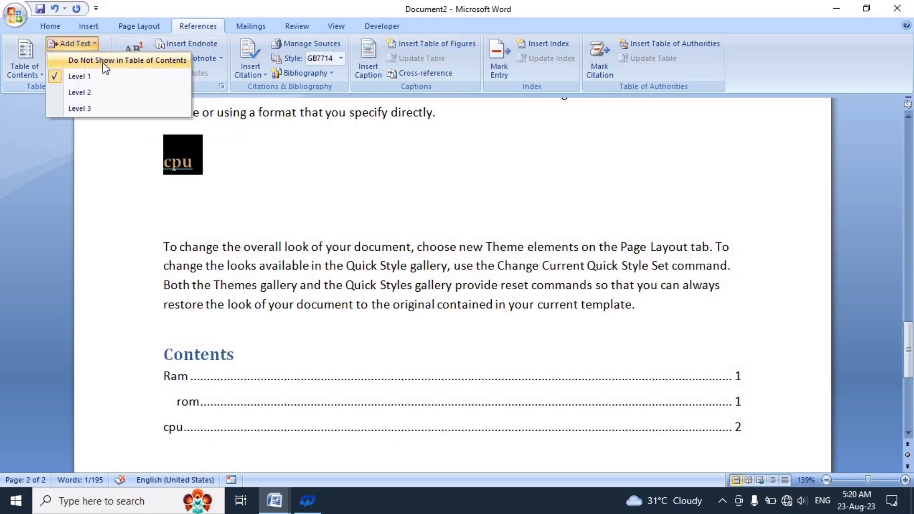
left_click(105, 62)
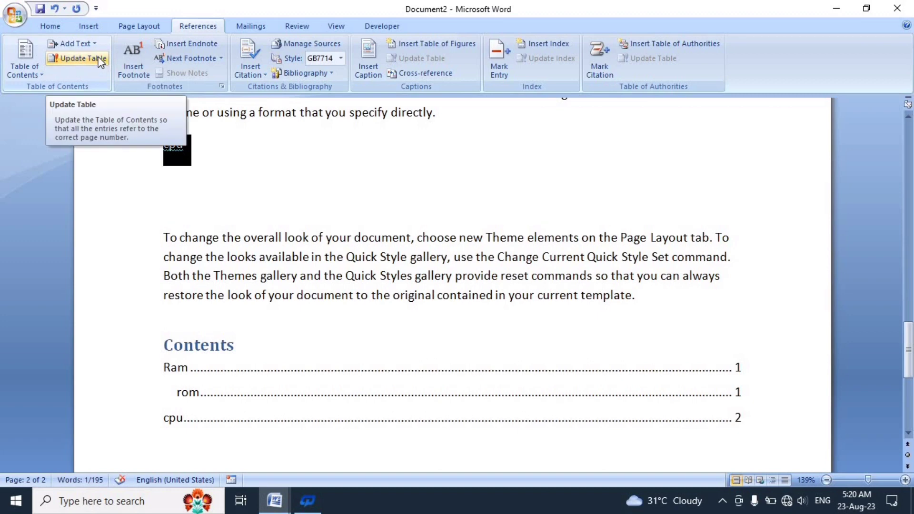
Step: Update the entire Contents table so only Ram and rom remain
left_click(100, 61)
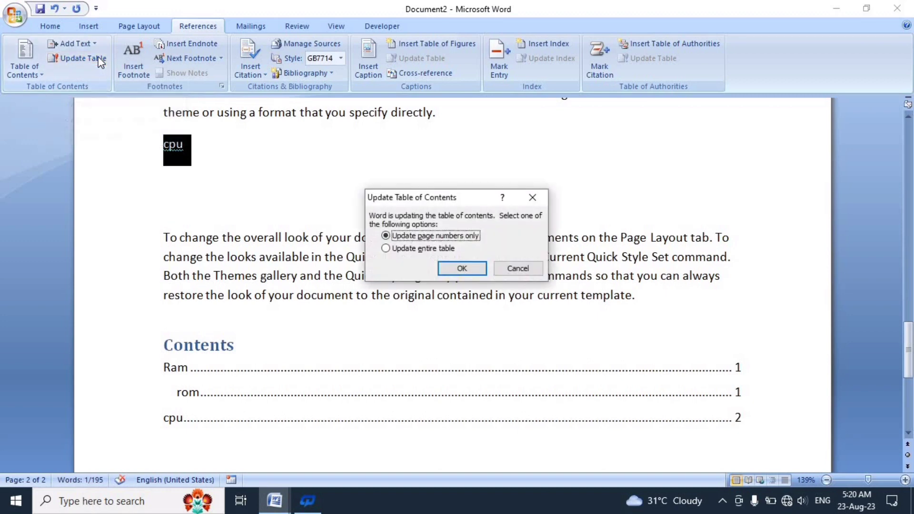
left_click(404, 249)
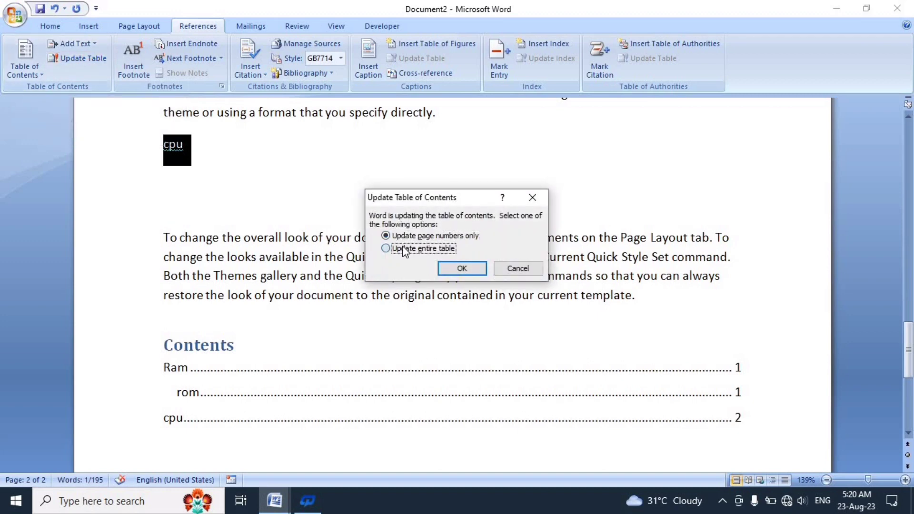
left_click(465, 269)
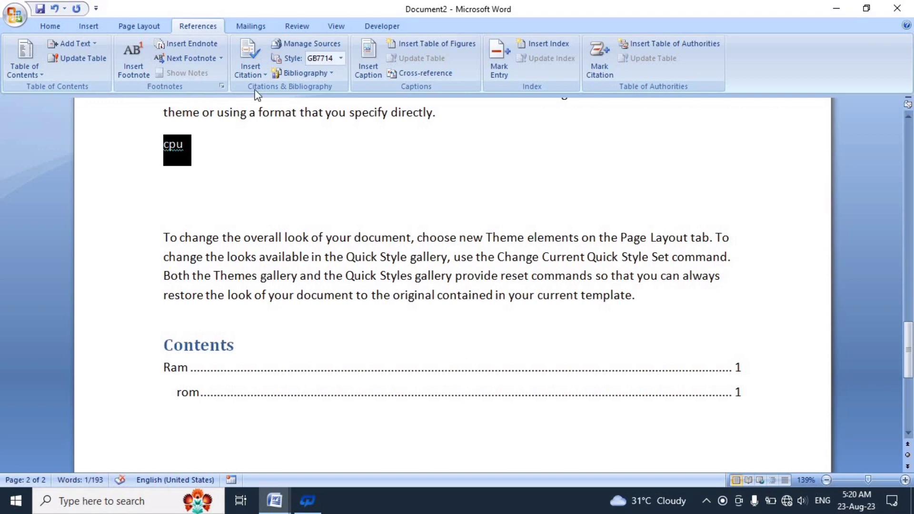
Step: Set cpu as a Level 2 contents entry and update the entire Contents table
left_click(89, 43)
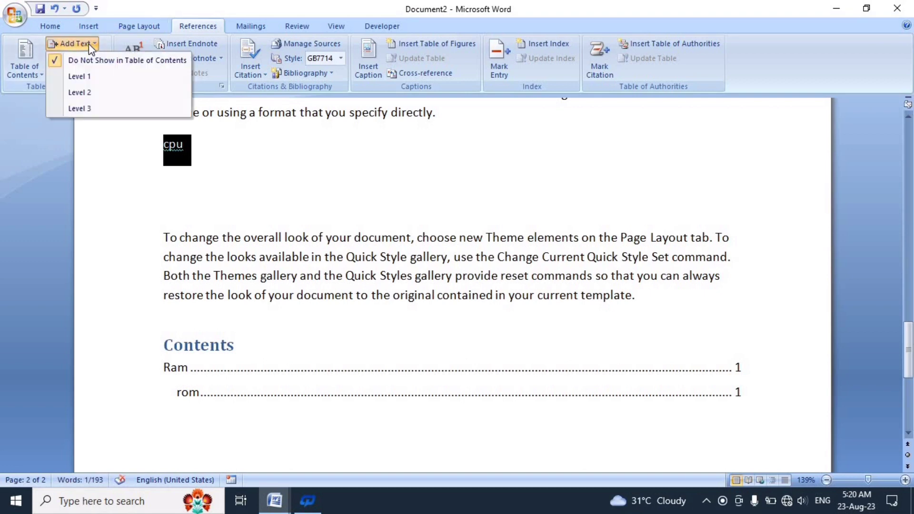
left_click(92, 93)
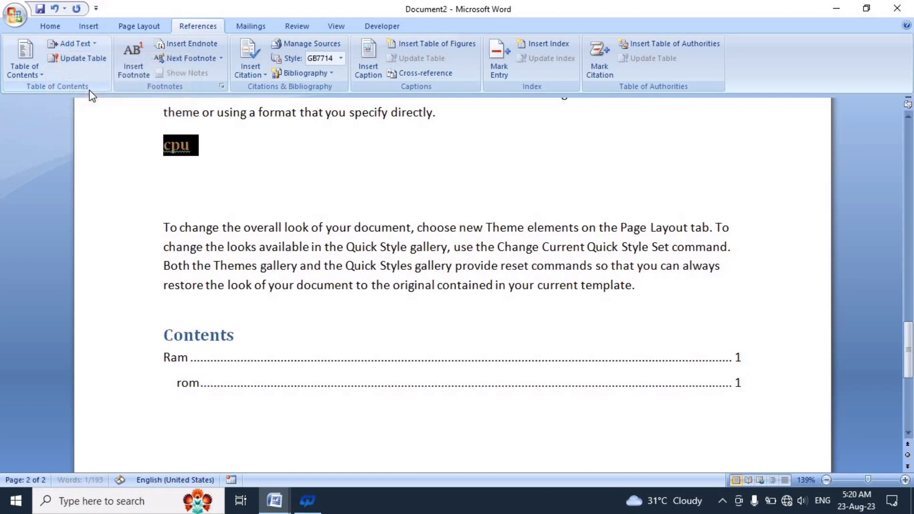
left_click(87, 56)
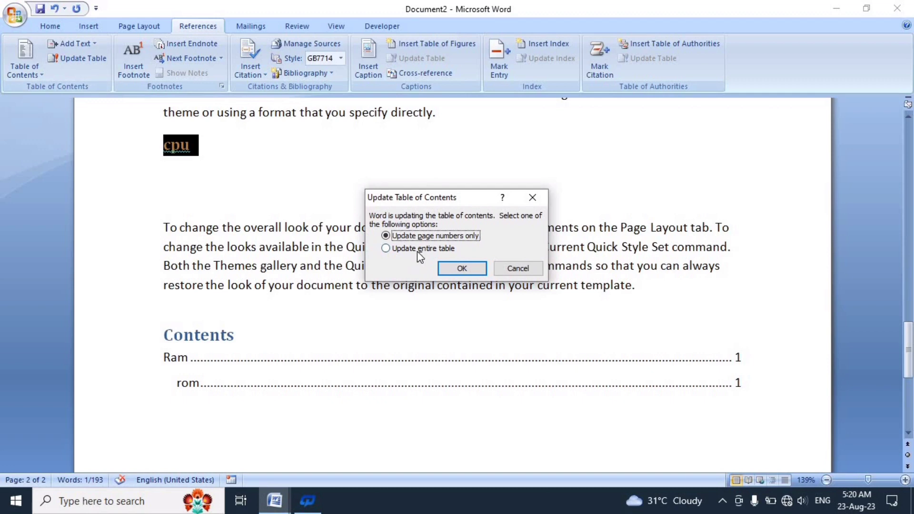
left_click(417, 249)
left_click(461, 268)
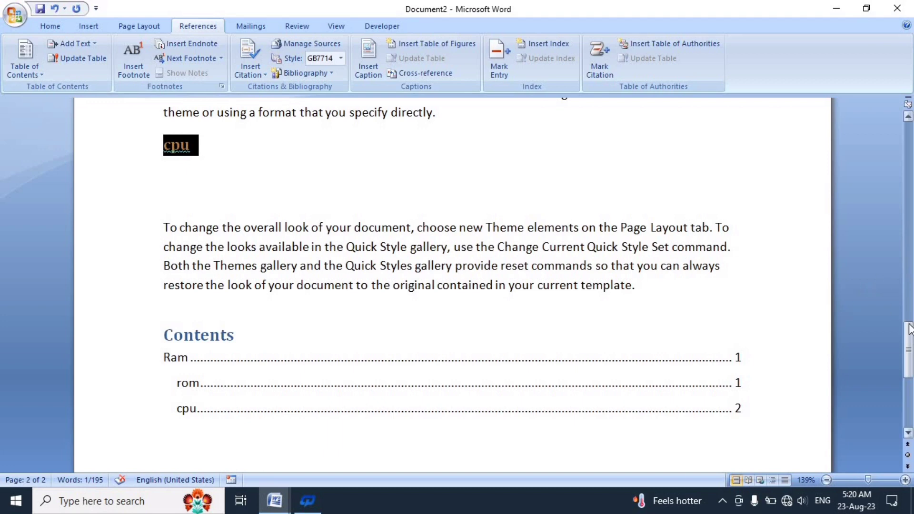
left_click(909, 279)
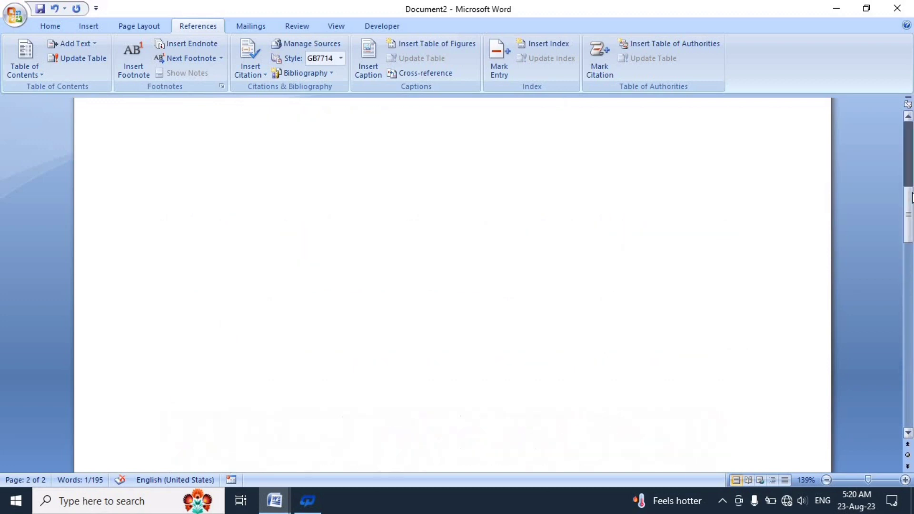
Step: Delete the blank lines and page break under the rom heading so everything fits on one page
left_click(908, 164)
left_click(908, 164)
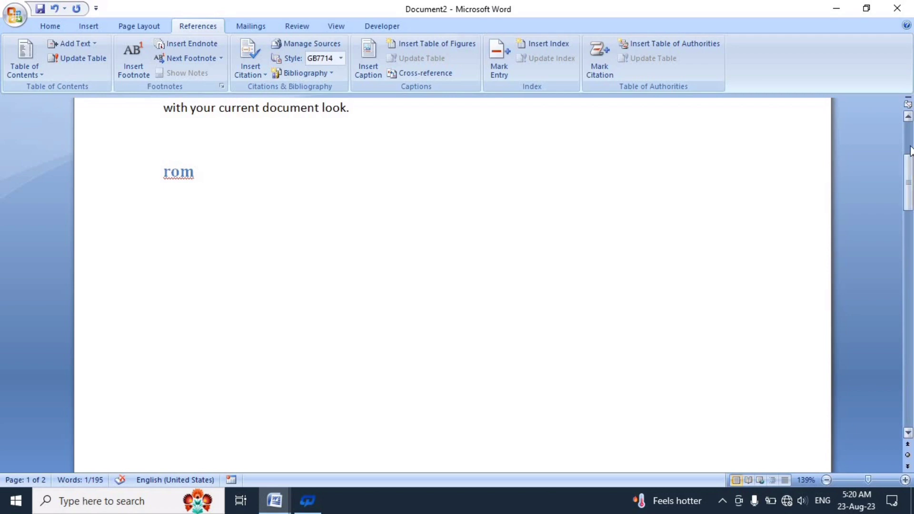
scroll(908, 164, "up", 4)
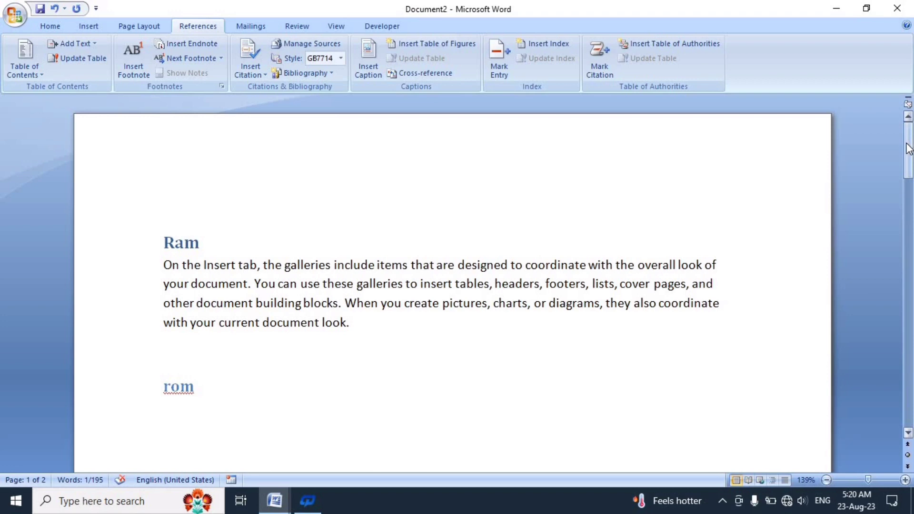
left_click_drag(908, 149, 910, 250)
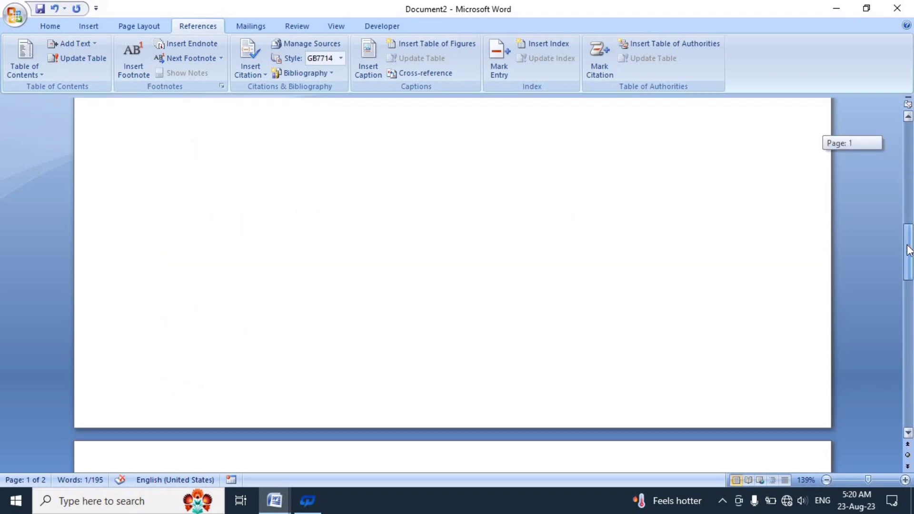
left_click_drag(910, 249, 909, 307)
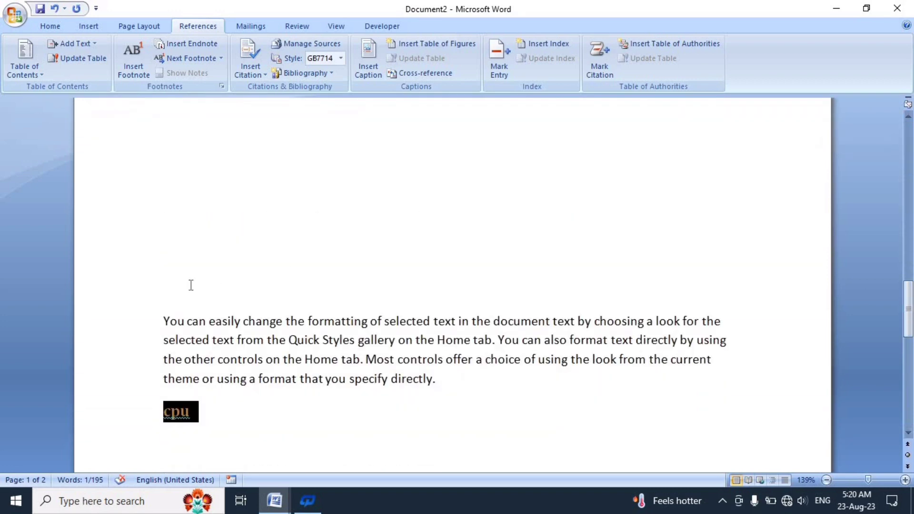
left_click(190, 285)
scroll(191, 285, "down", 1)
scroll(191, 285, "down", 1)
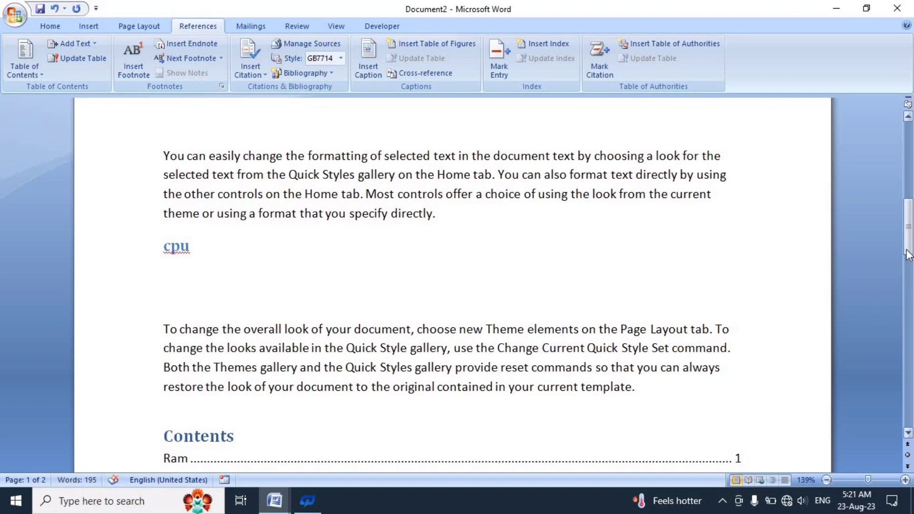
mouse_move(907, 255)
left_mouse_down()
mouse_move(893, 173)
mouse_move(879, 192)
left_mouse_up()
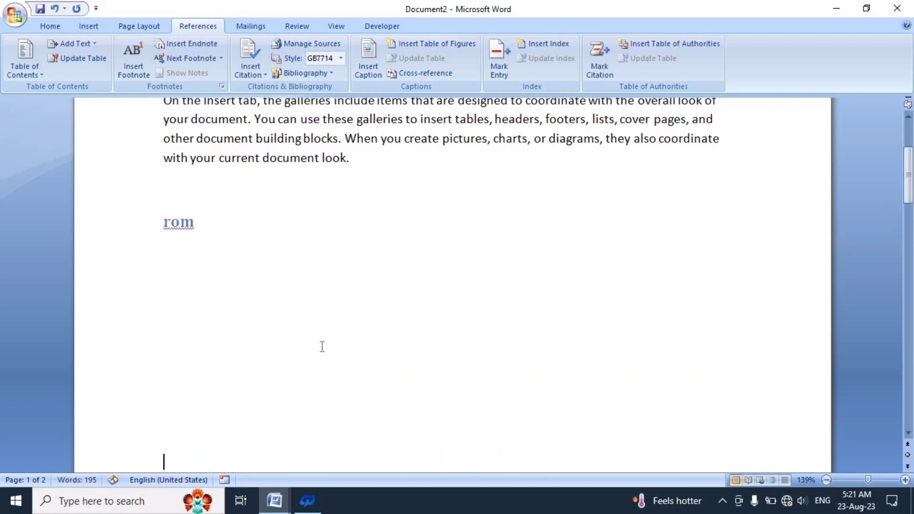
key("BackSpace")
key("BackSpace")
key("Delete")
key("Delete")
key("Delete")
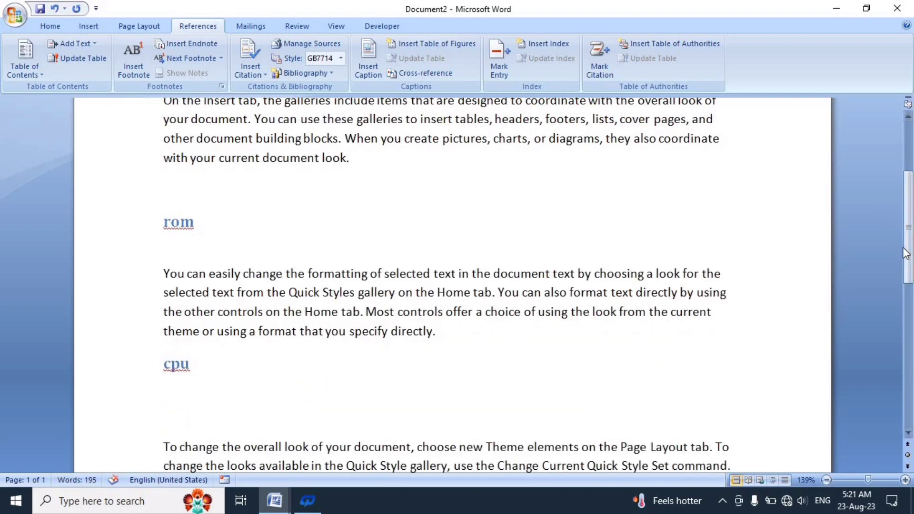
left_click_drag(906, 253, 905, 241)
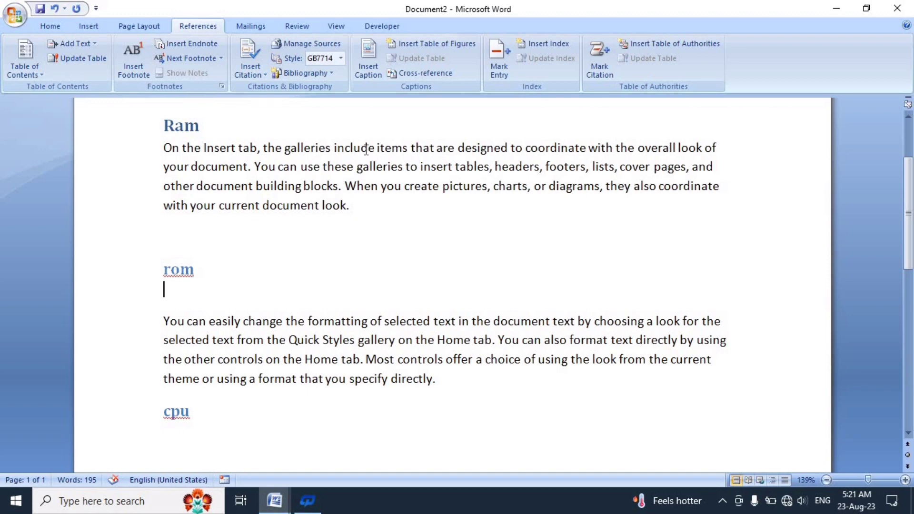
Step: Insert a footnote reading 'file' after the word 'document' in the Ram paragraph
double_click(226, 168)
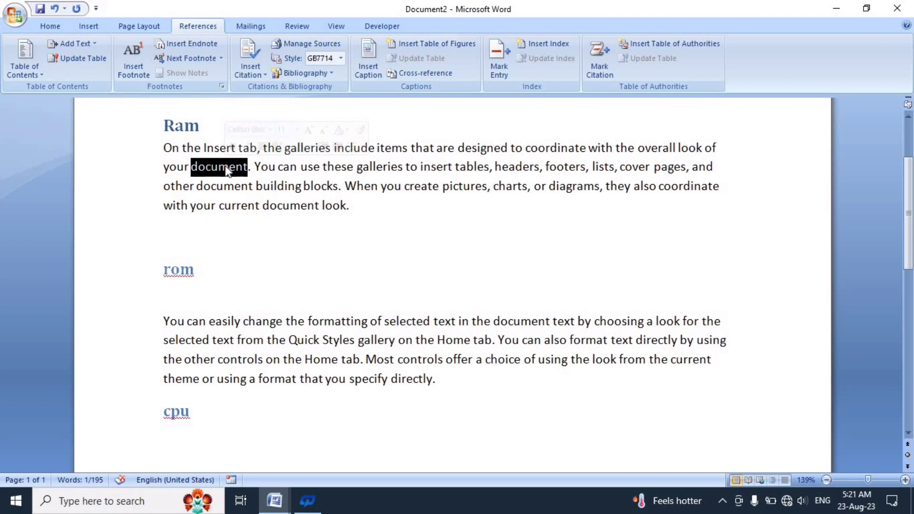
left_click(131, 69)
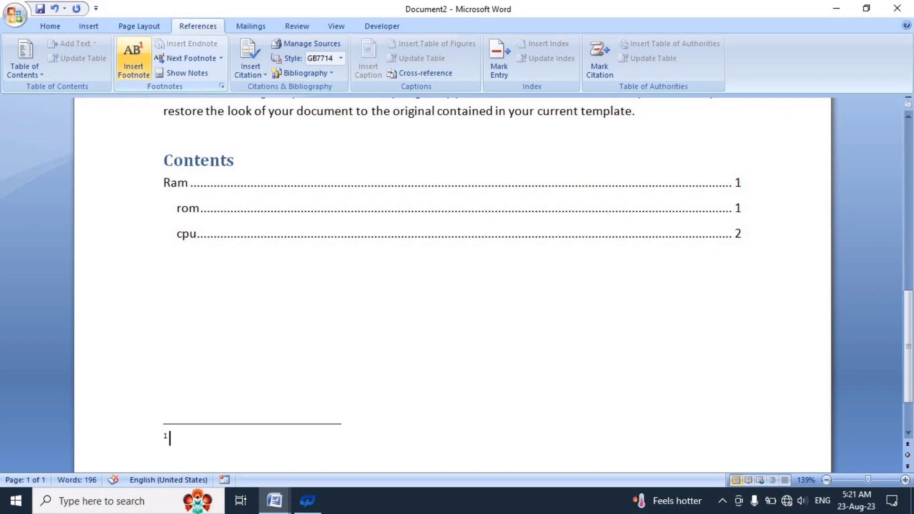
type("file")
left_click(384, 196)
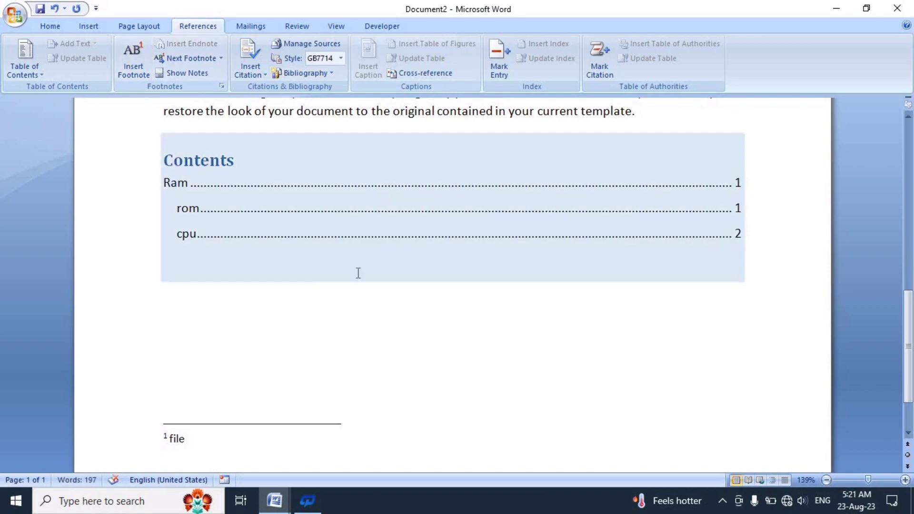
left_click(358, 273)
left_click(908, 181)
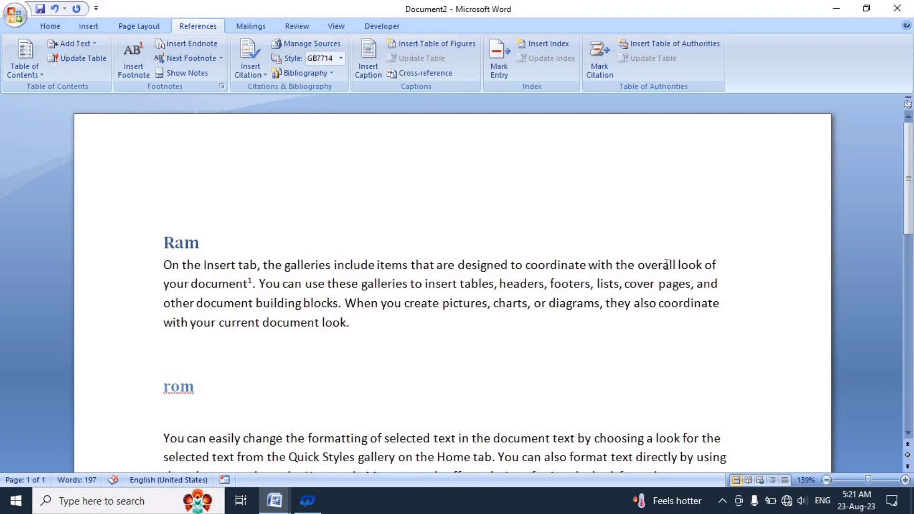
Step: Insert a footnote reading 'see' after the word 'look' in the Ram paragraph
double_click(692, 264)
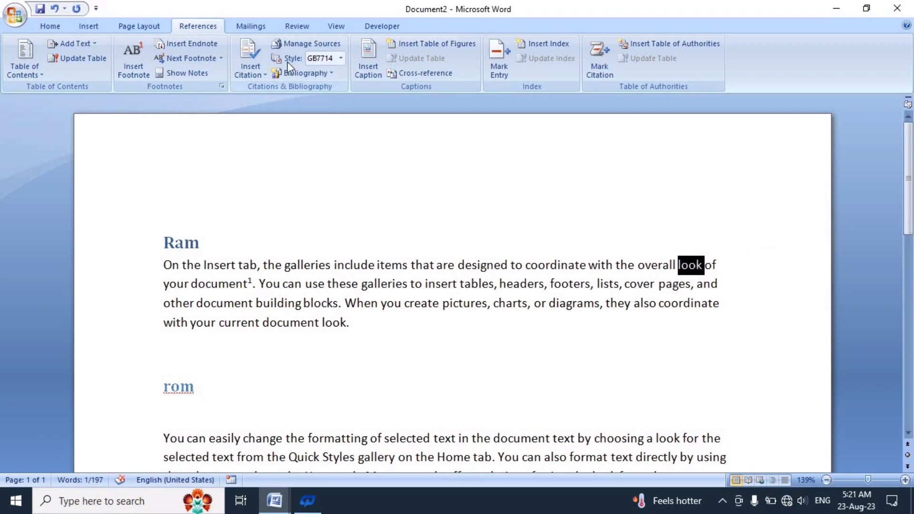
left_click(130, 62)
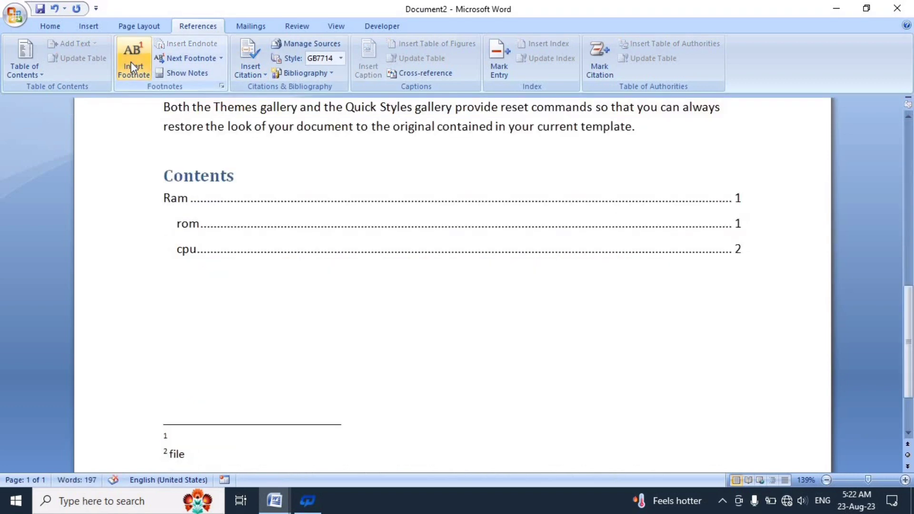
type("see")
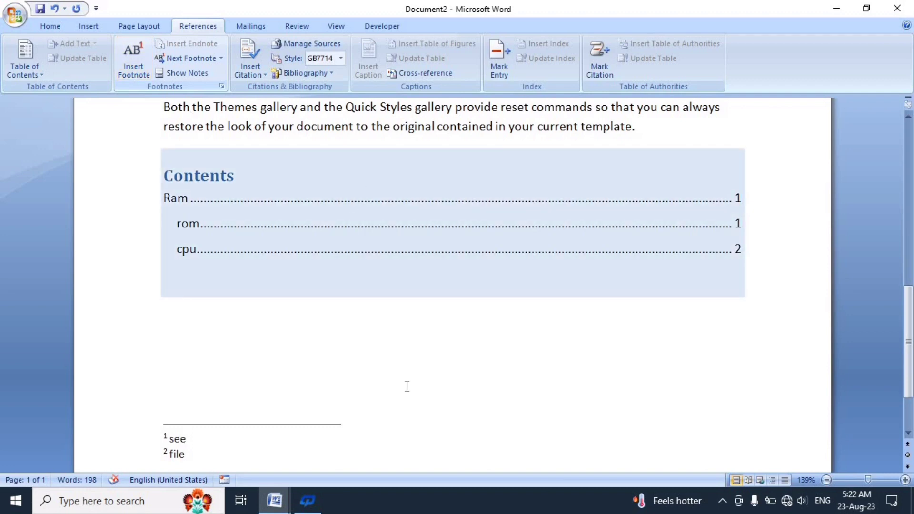
left_click(407, 386)
left_click(910, 169)
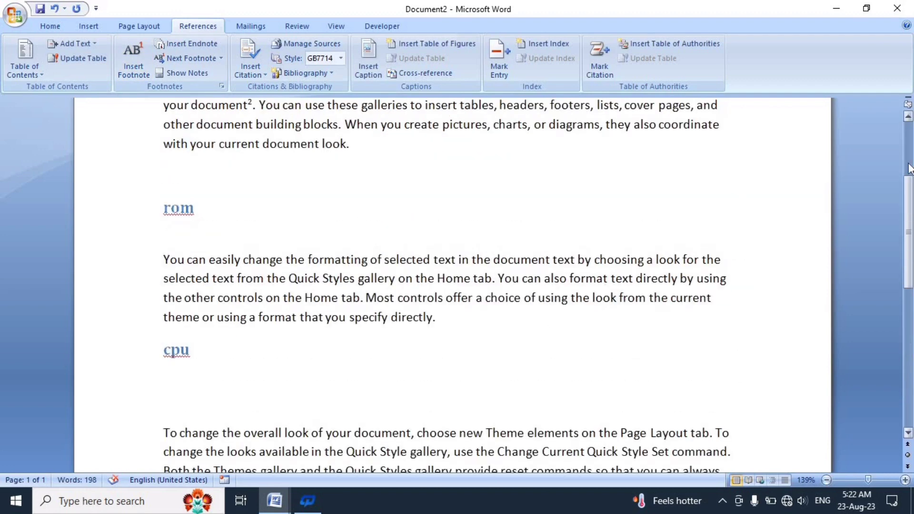
left_click(910, 153)
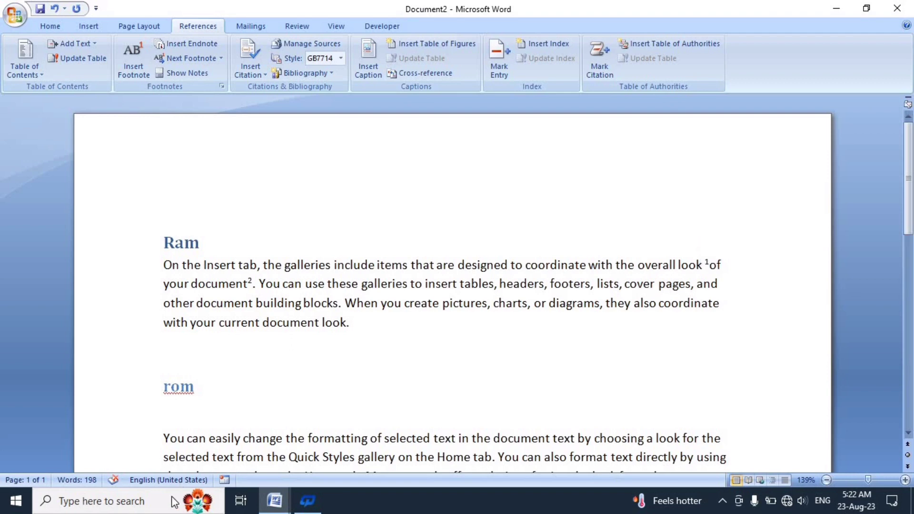
left_click(308, 501)
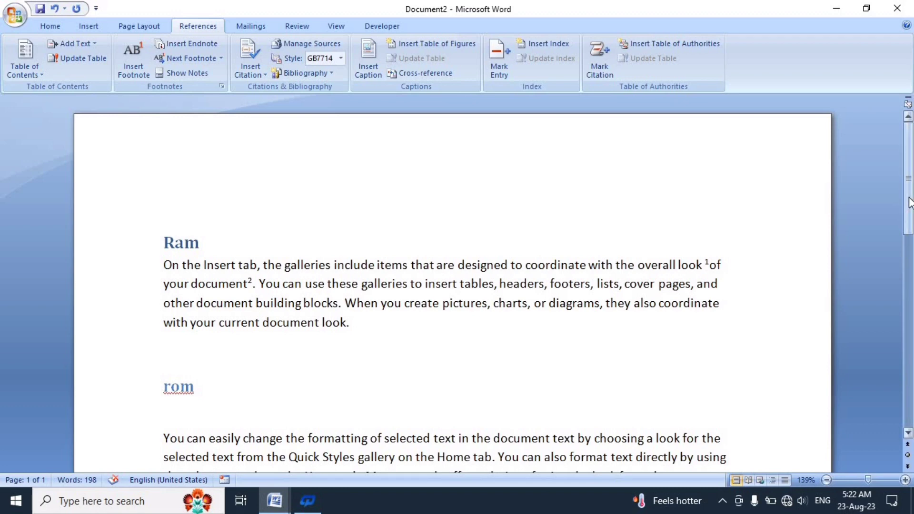
left_click_drag(910, 202, 909, 233)
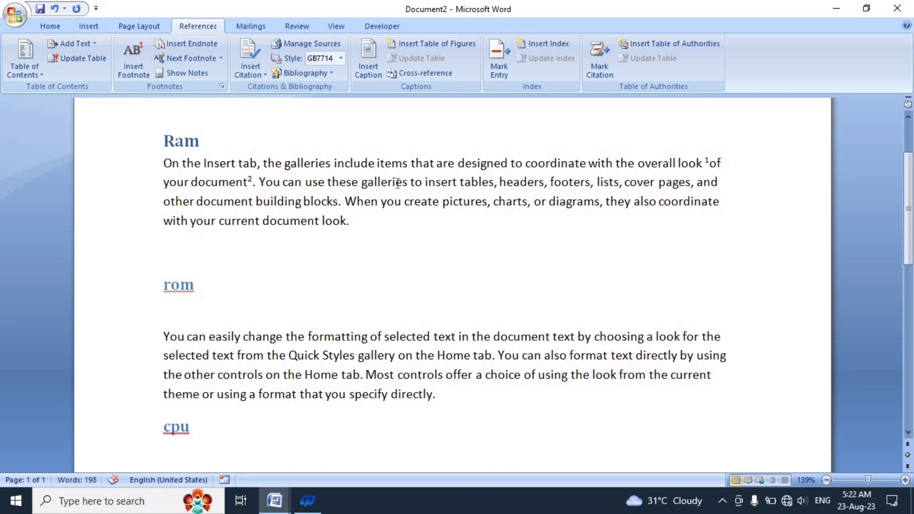
Step: Insert an endnote reading 'baramda' after the word 'galleries'
double_click(387, 186)
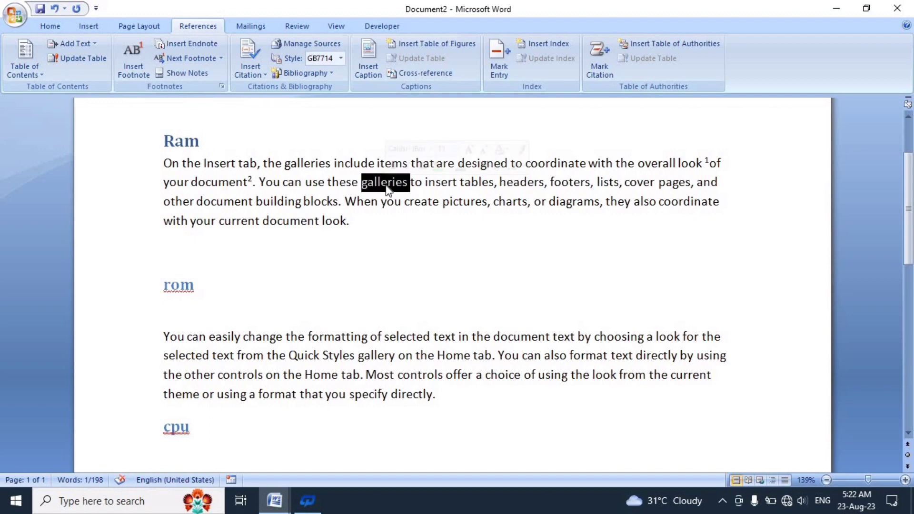
left_click(190, 48)
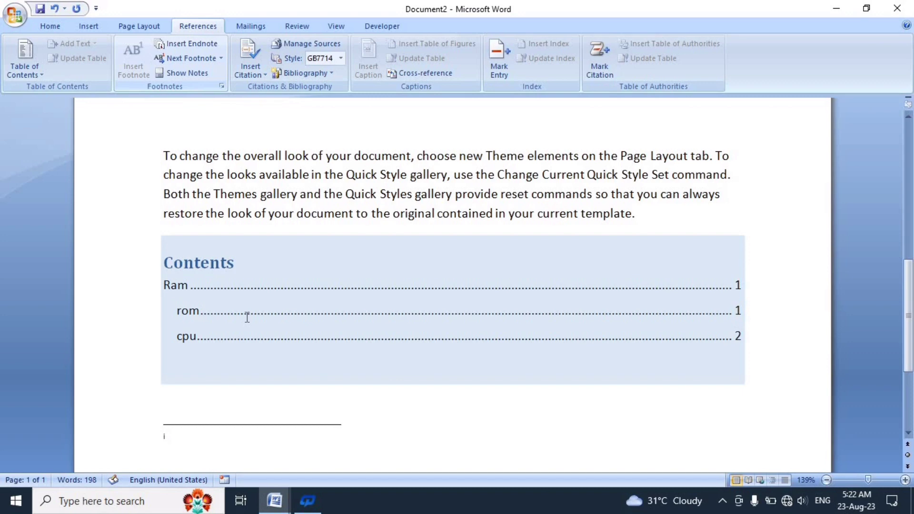
type("bara")
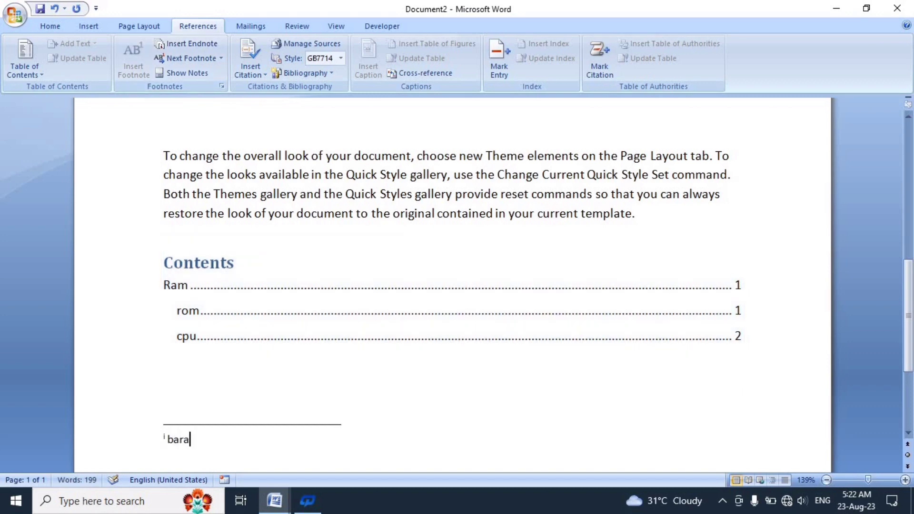
type("mda")
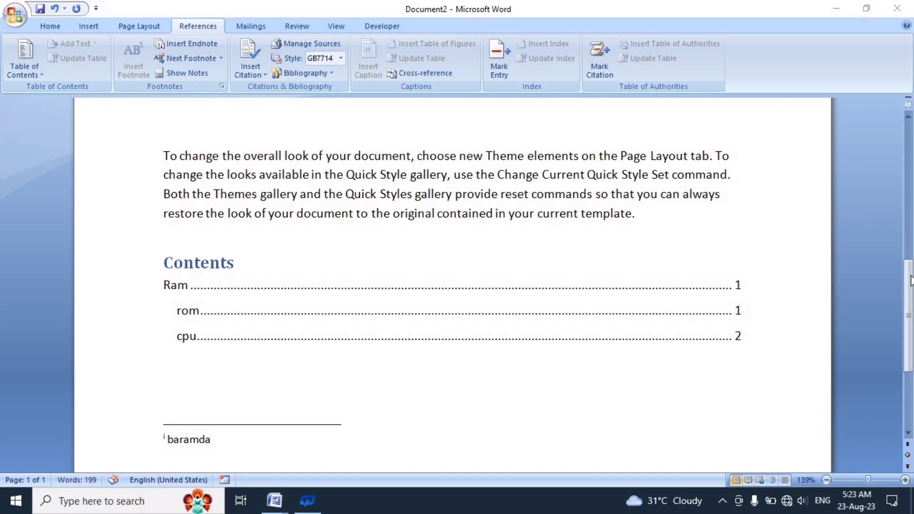
left_click_drag(911, 281, 894, 185)
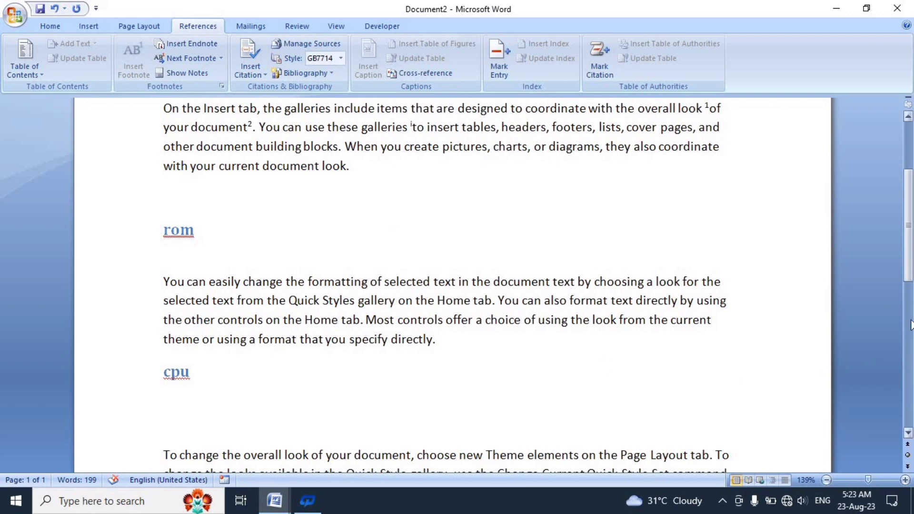
Step: Insert an endnote reading 'just' after 'Quick' in the Style Set sentence
left_click(911, 323)
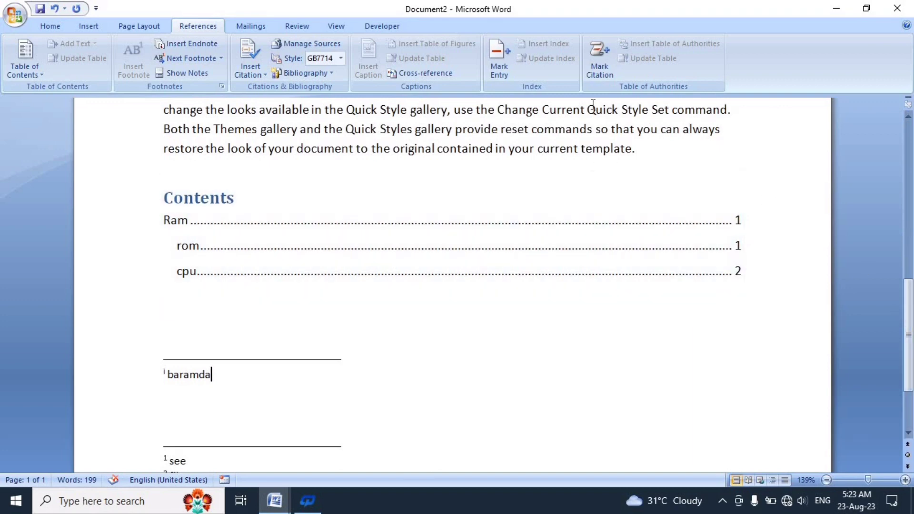
left_click(610, 110)
double_click(609, 110)
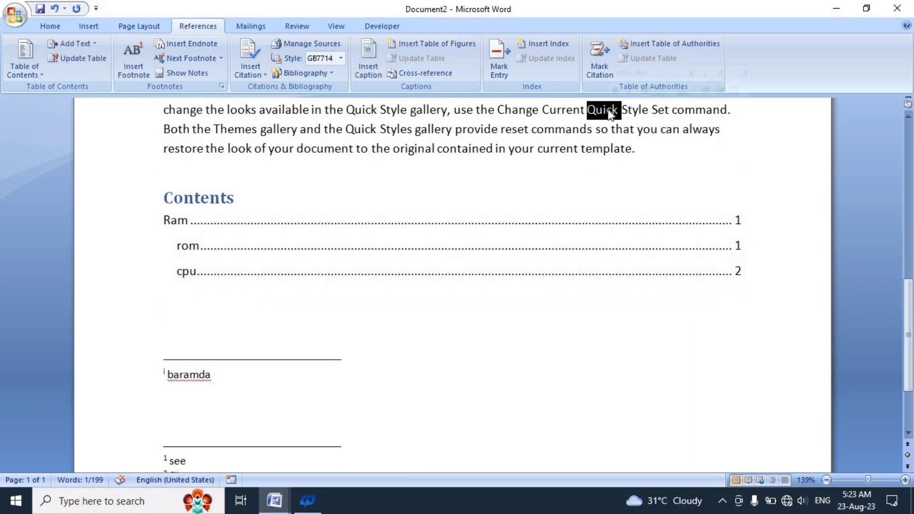
left_click(207, 41)
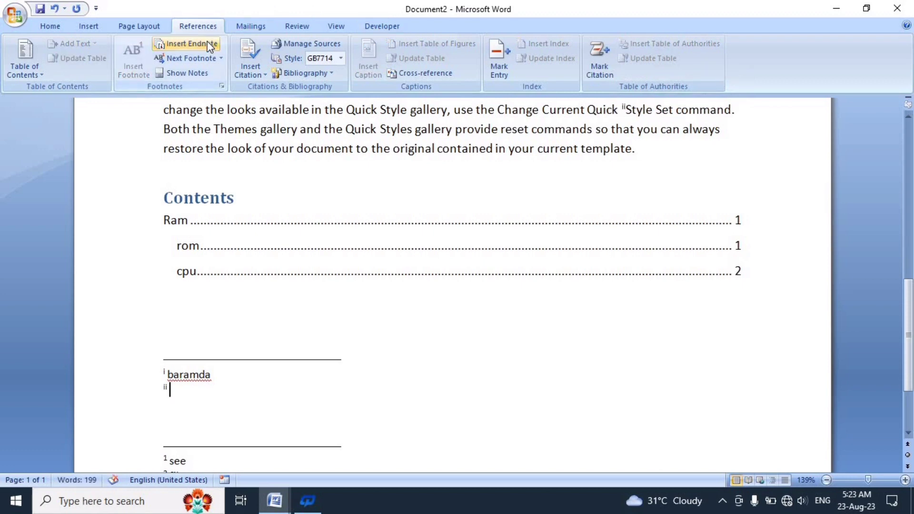
type("just")
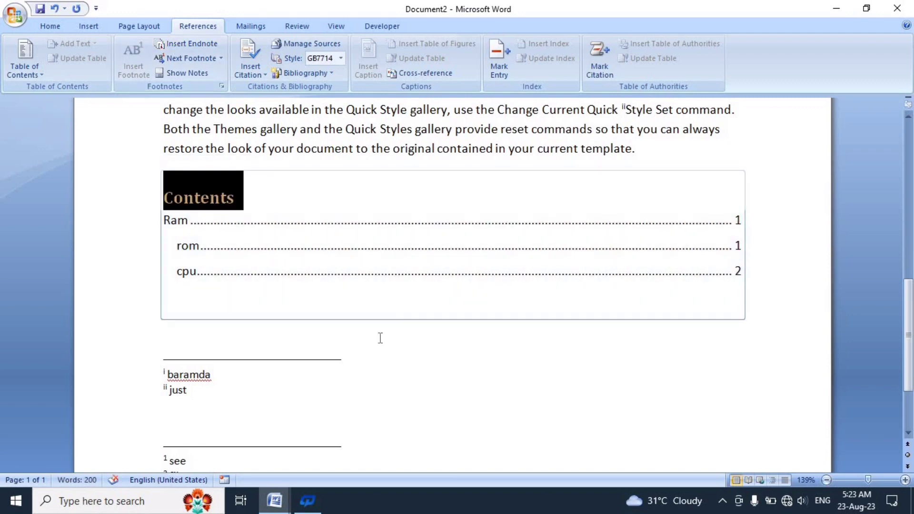
left_click(380, 338)
left_click(410, 393)
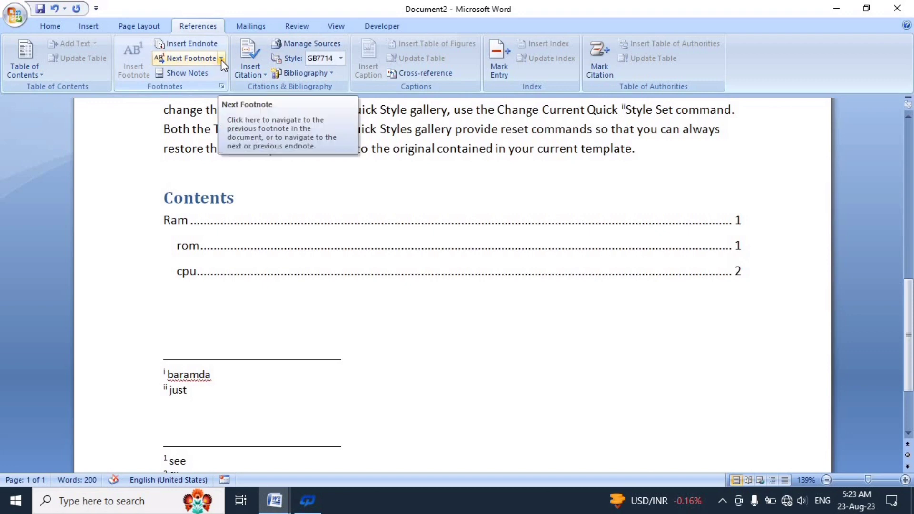
Step: Step back through the footnote and endnote references, returning to footnote 1, then jump forward to footnote 2
left_click(222, 59)
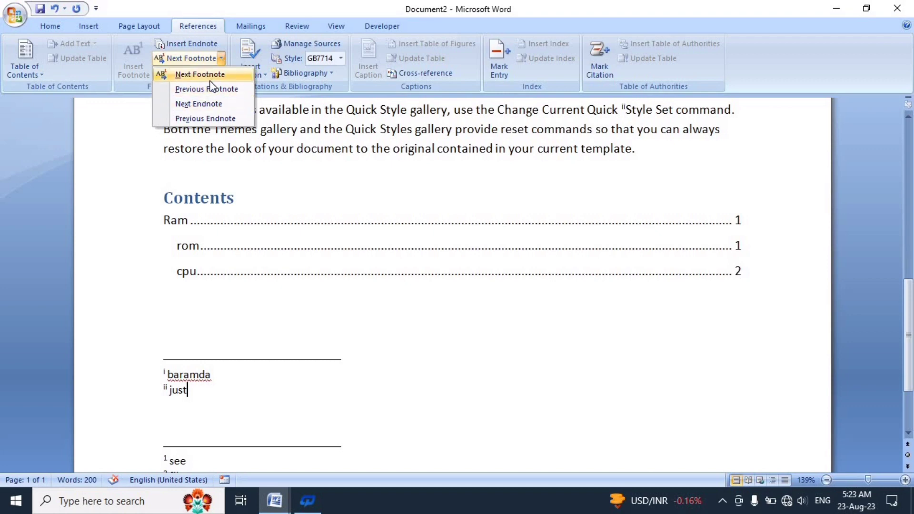
left_click(198, 87)
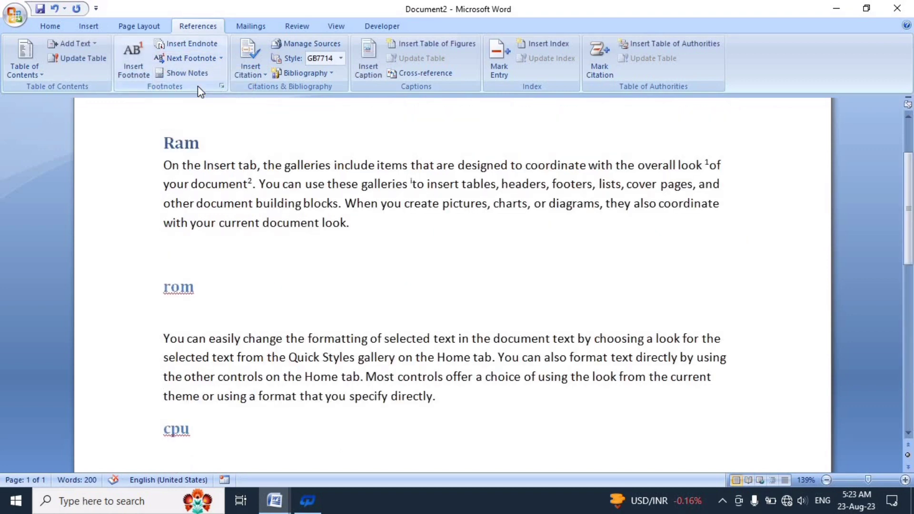
left_click(221, 59)
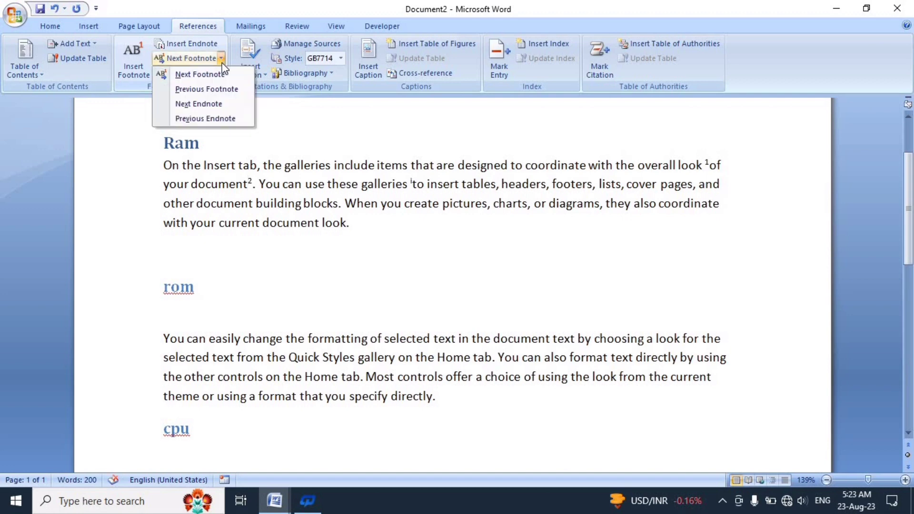
left_click(207, 92)
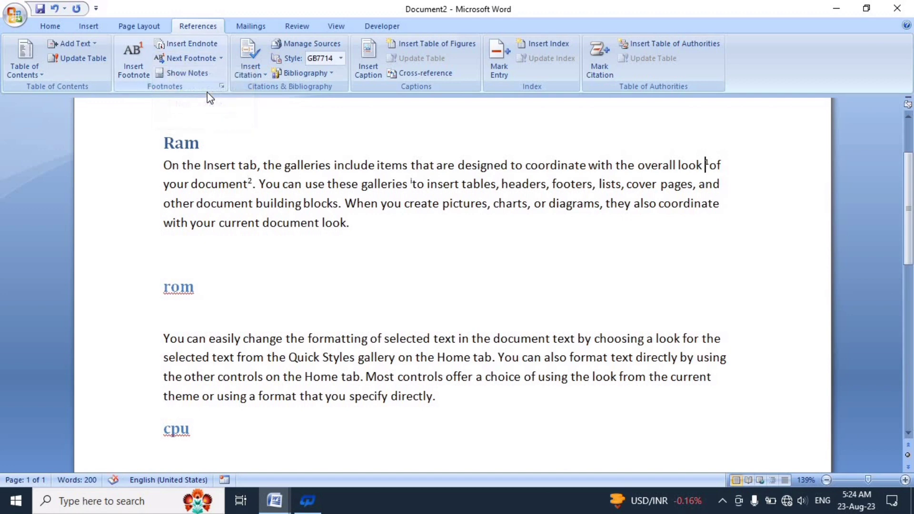
left_click(221, 59)
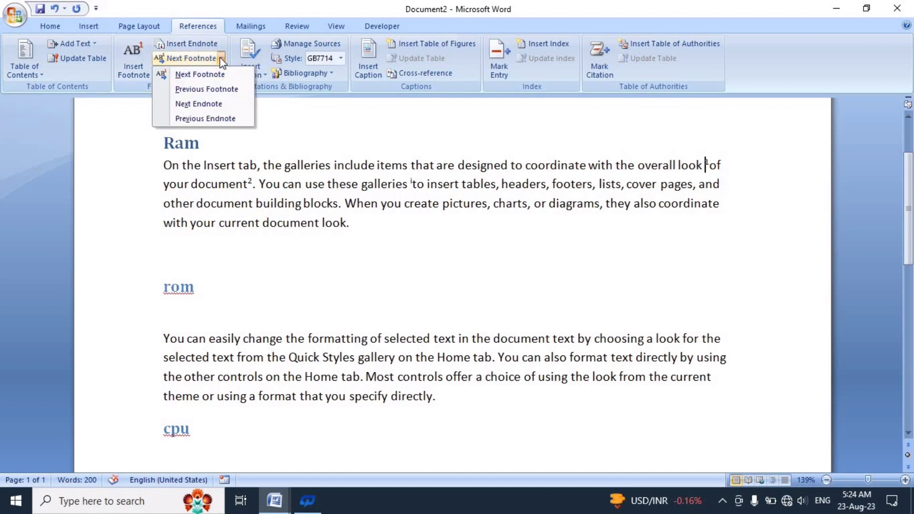
left_click(209, 119)
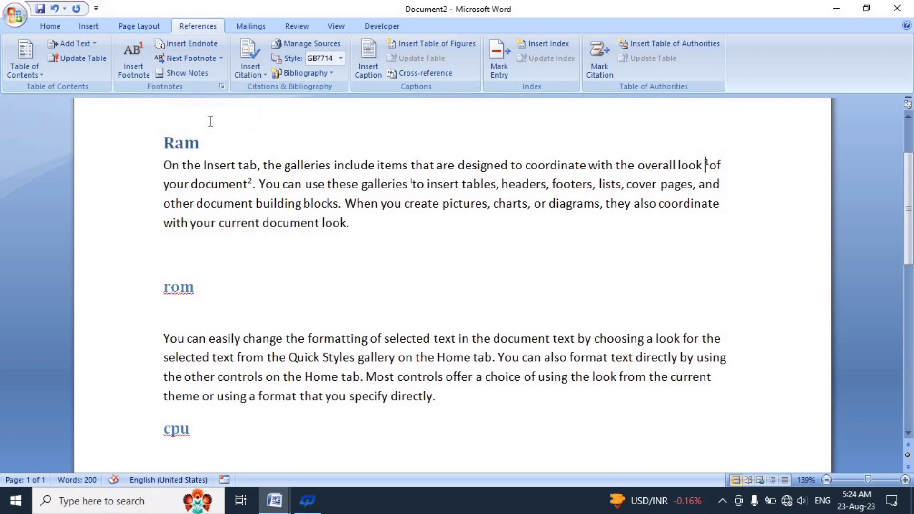
left_click(219, 58)
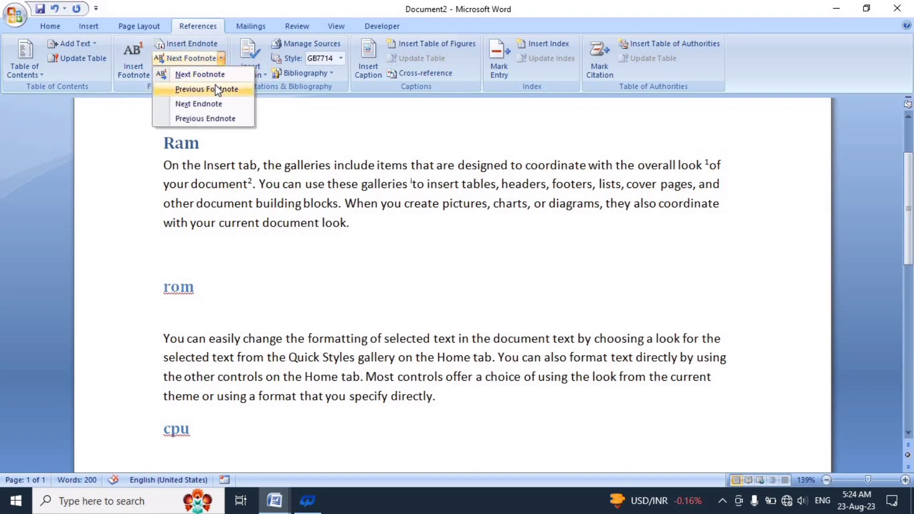
left_click(217, 74)
Step: Jump to the next endnote reference, then ask Word to show the notes areas
left_click(221, 59)
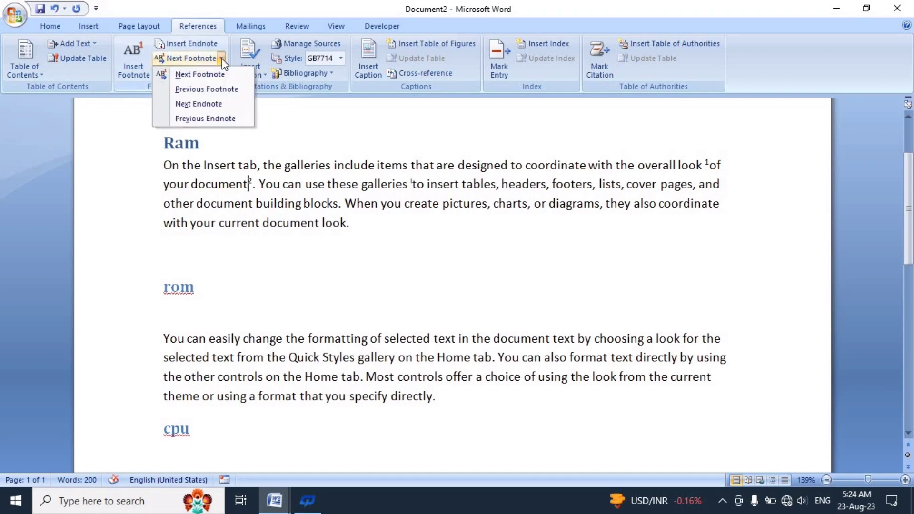
left_click(221, 58)
left_click(222, 59)
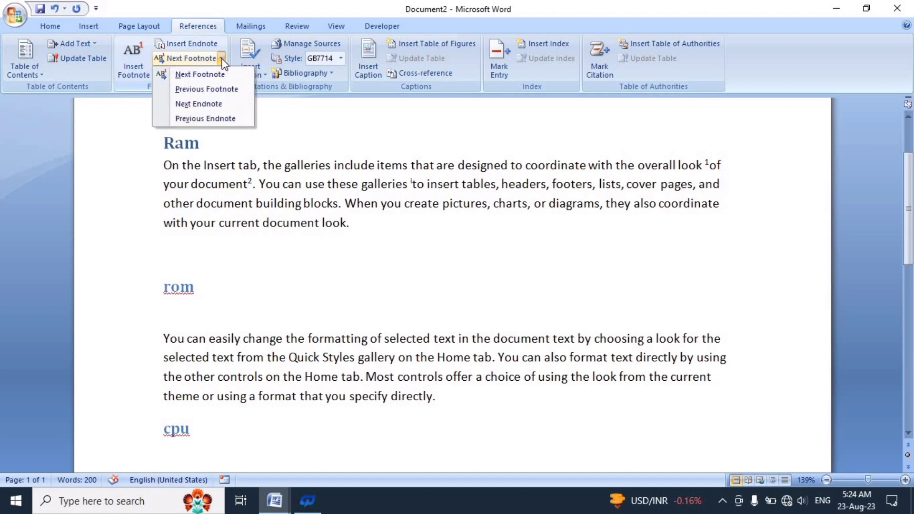
left_click(212, 105)
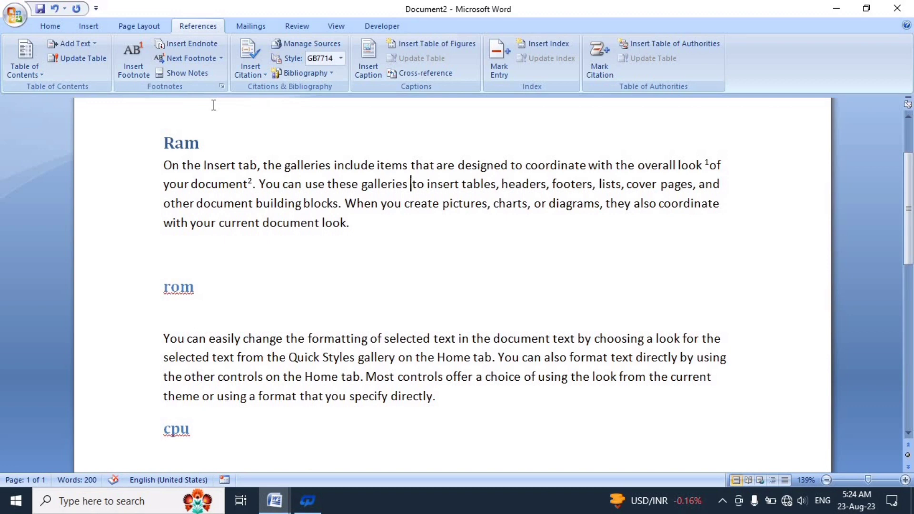
left_click(206, 74)
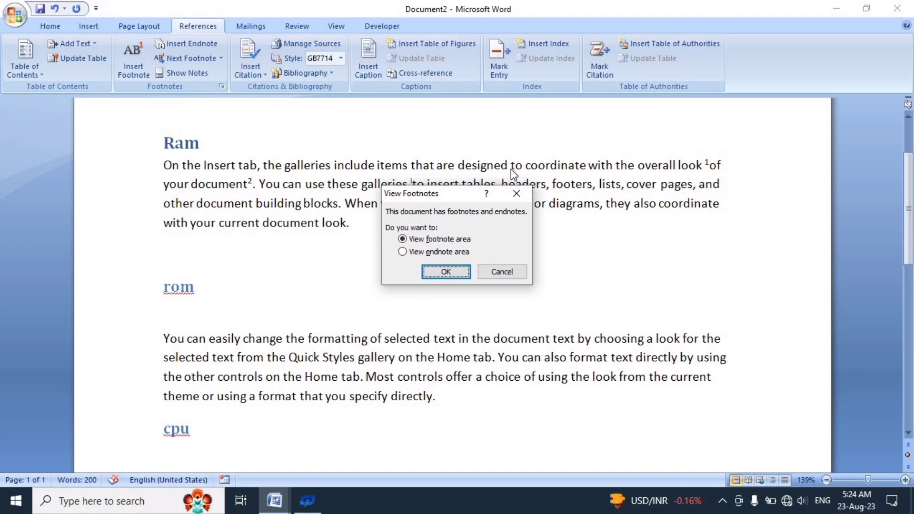
Step: View the endnote area, return to the body text, then view the footnote area
left_click(456, 251)
left_click(448, 272)
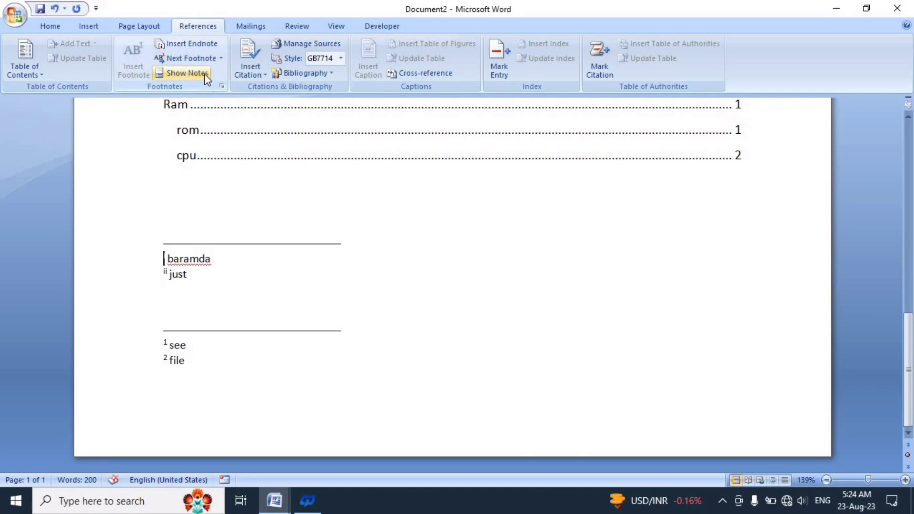
left_click(191, 58)
left_click(200, 73)
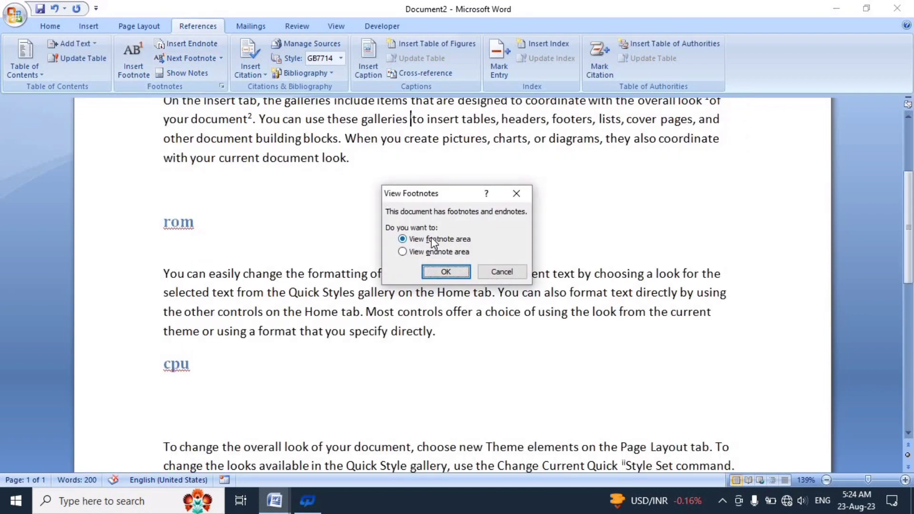
left_click(447, 272)
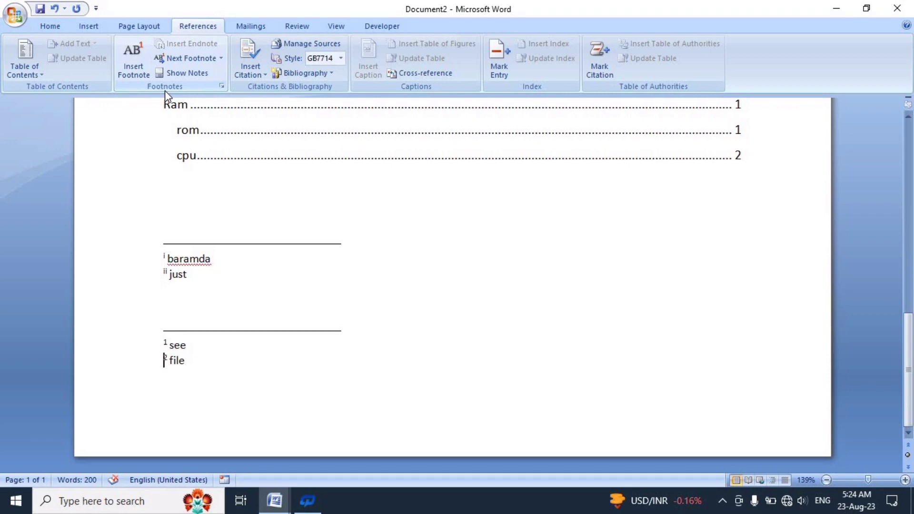
Step: Place the insertion point after 'template.' at the end of the cpu paragraph above Contents
scroll(520, 258, "up", 3)
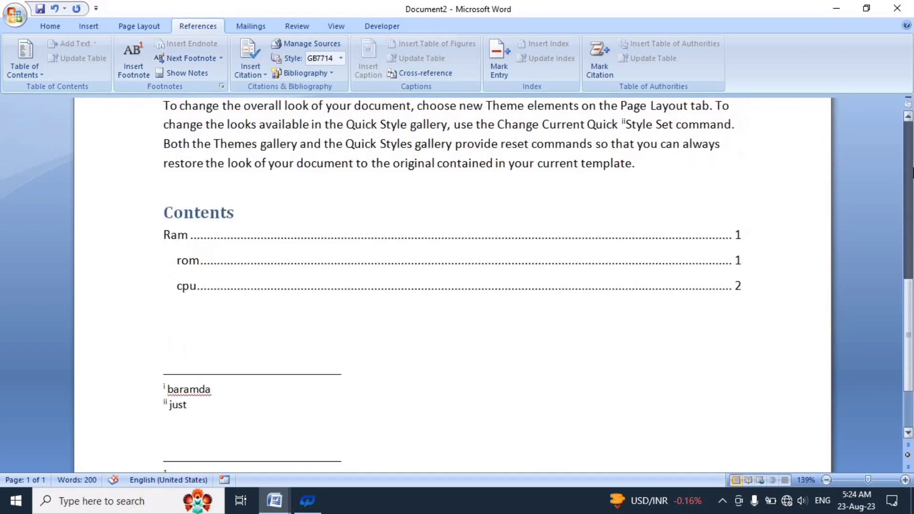
scroll(521, 258, "up", 5)
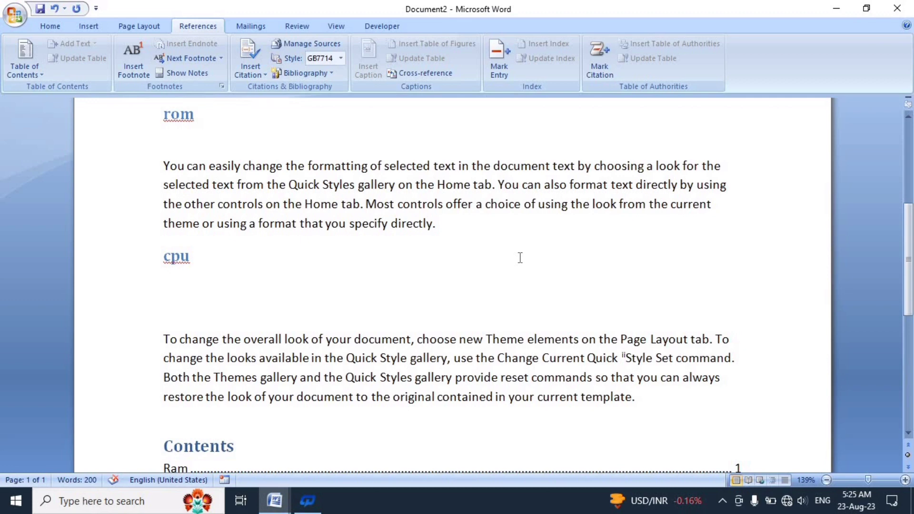
left_click(661, 397)
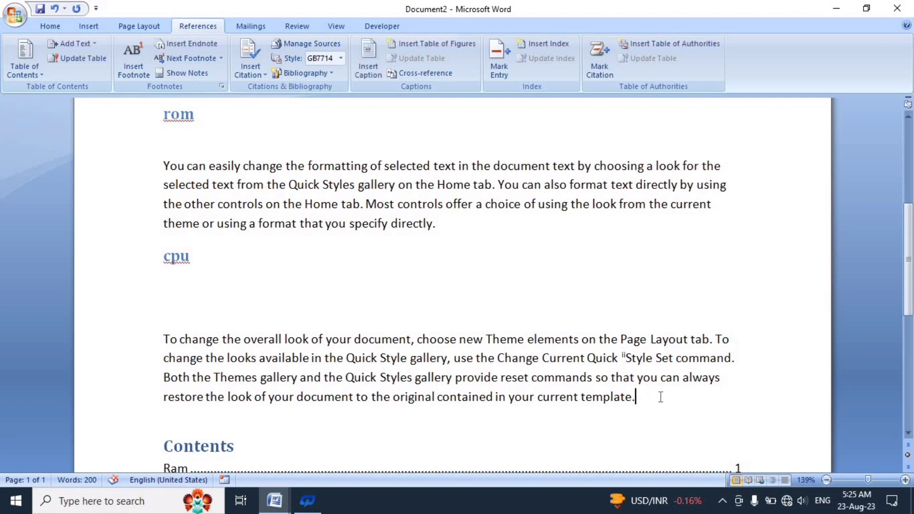
Step: Start a new paragraph and add a new book source with the author's name and title 'computer'
key("Return")
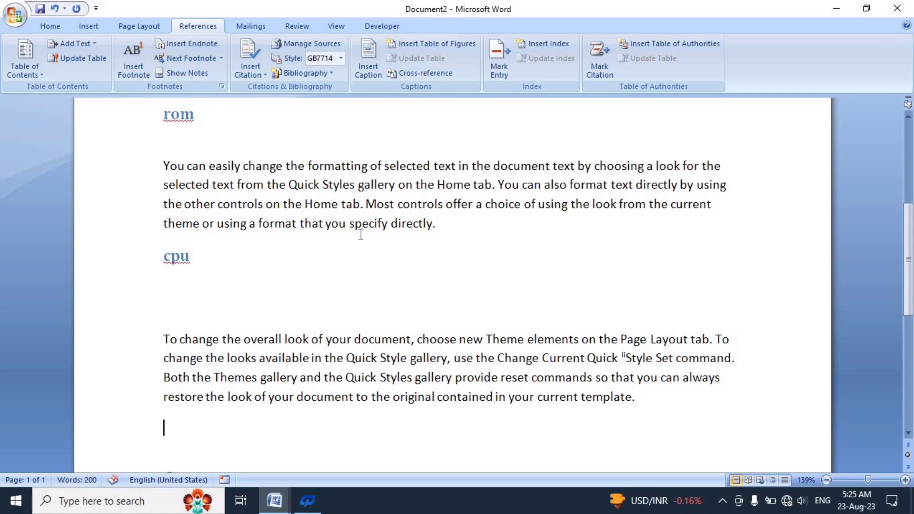
left_click(250, 72)
left_click(272, 94)
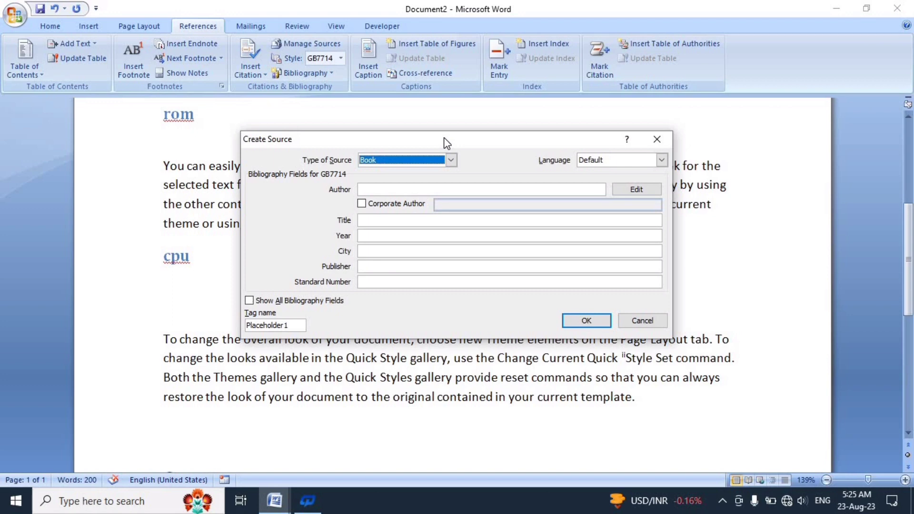
left_click_drag(443, 138, 387, 62)
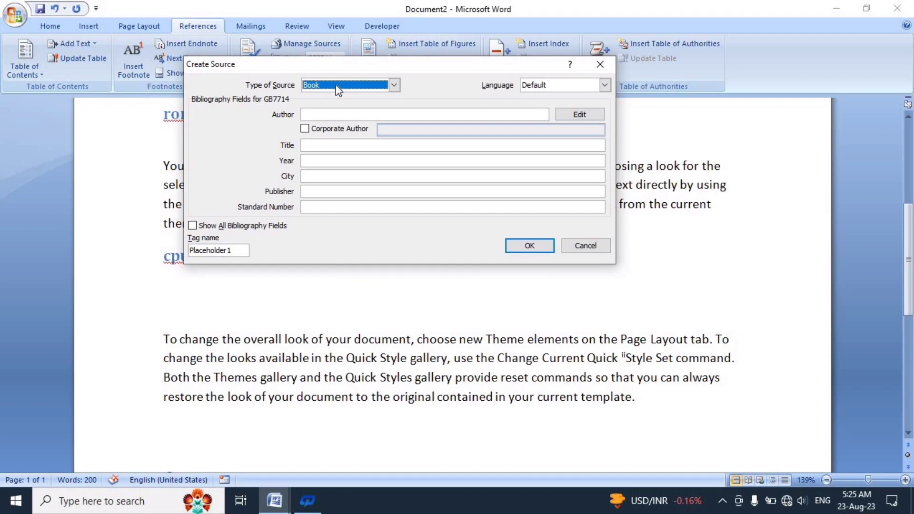
left_click(324, 116)
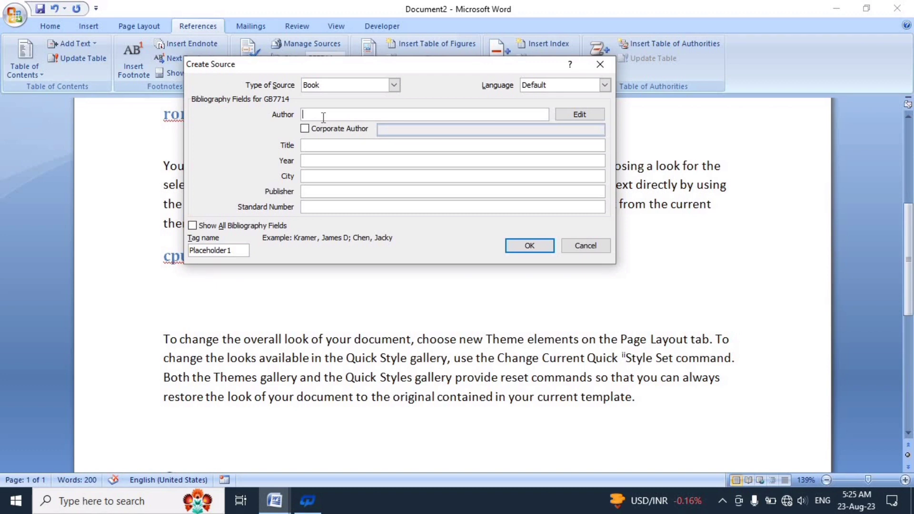
type("pa")
type("nkaj")
left_click(320, 146)
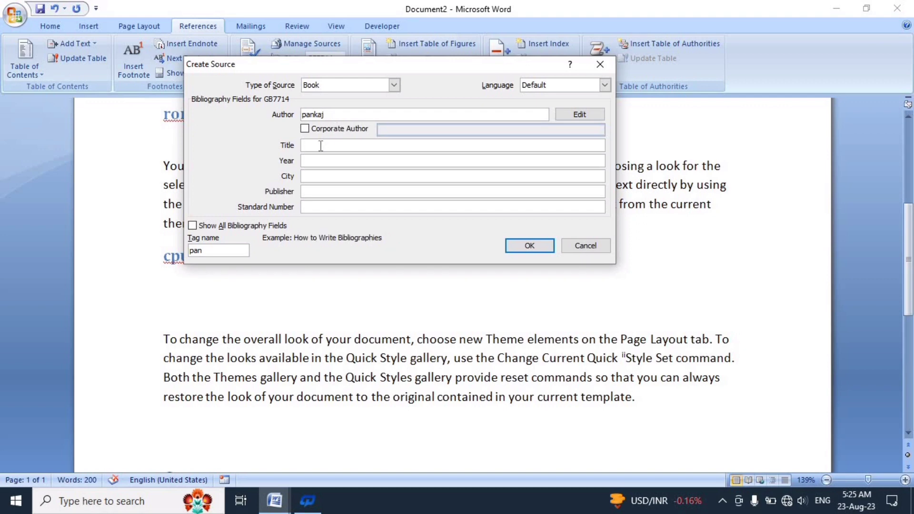
type("compu")
type("ter")
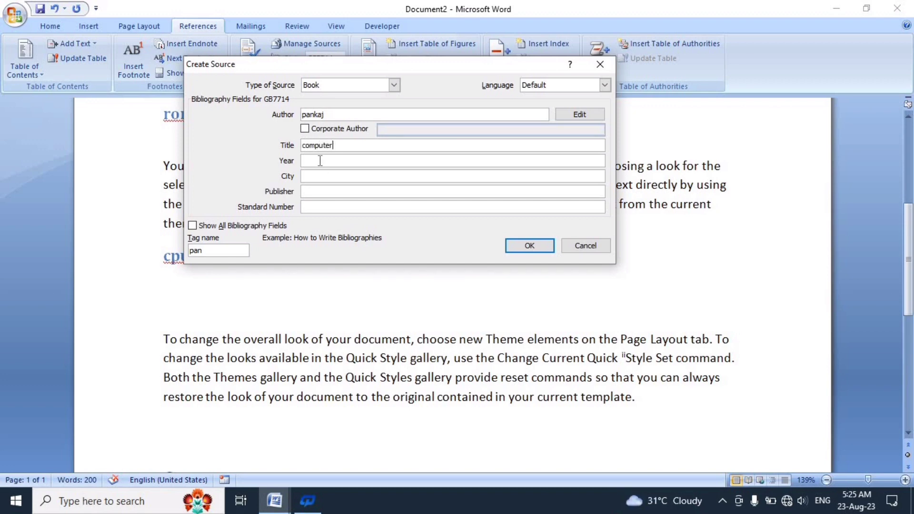
Step: Fill in Year 2020, City salon, Publisher svit, Standard Number 1, and insert the citation
left_click(319, 160)
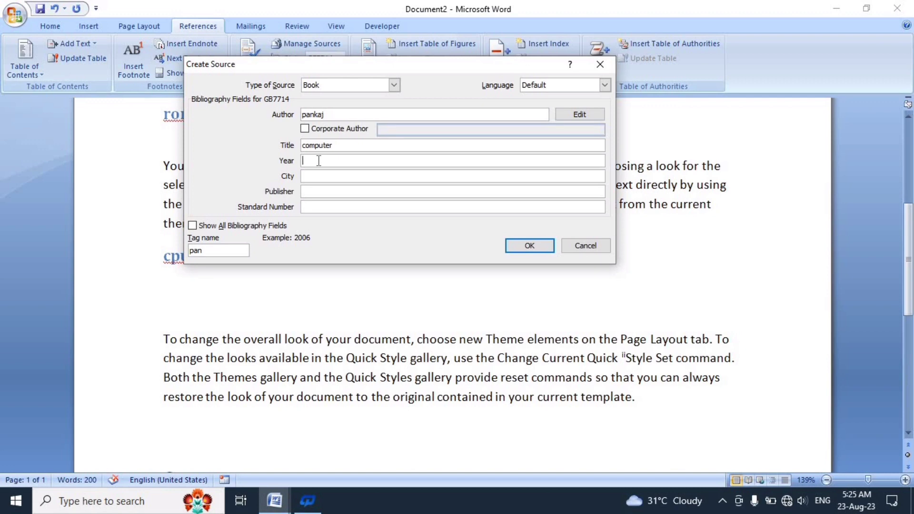
type("2020")
left_click(315, 177)
type("s")
type("alon")
left_click(314, 190)
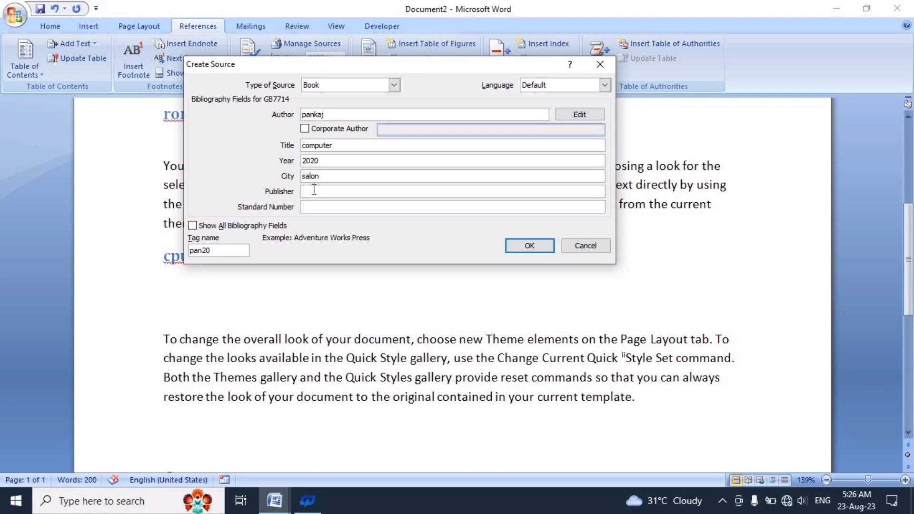
type("svit")
left_click(313, 208)
type("1")
left_click(539, 248)
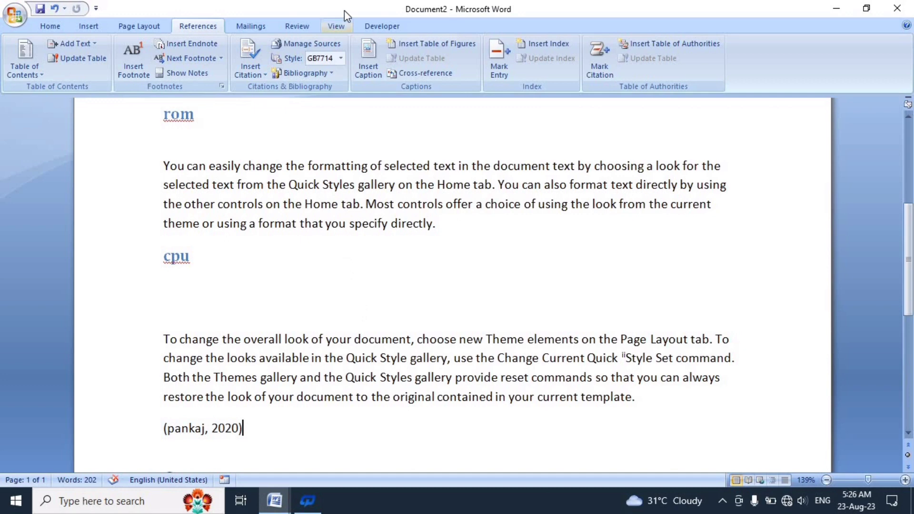
Step: In Manage Sources, change the 2020 computer source's Standard Number to 2 and update both lists
left_click(326, 42)
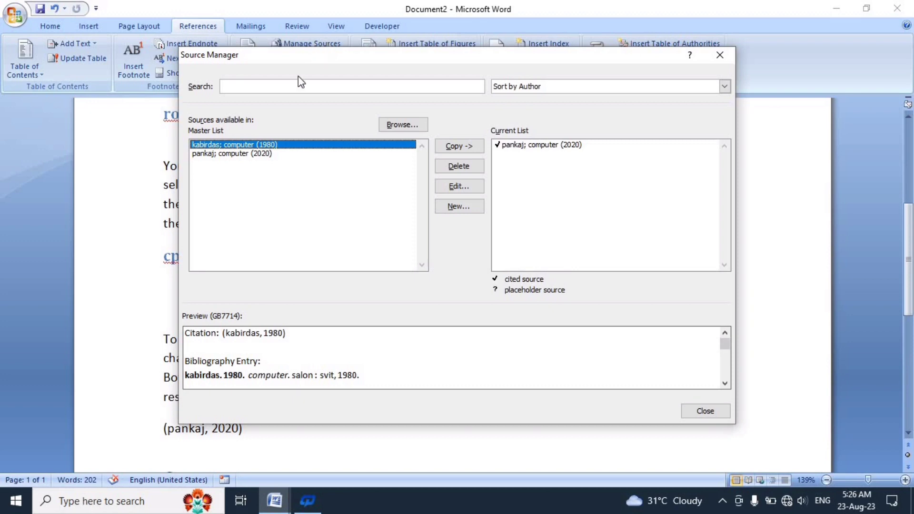
left_click(238, 155)
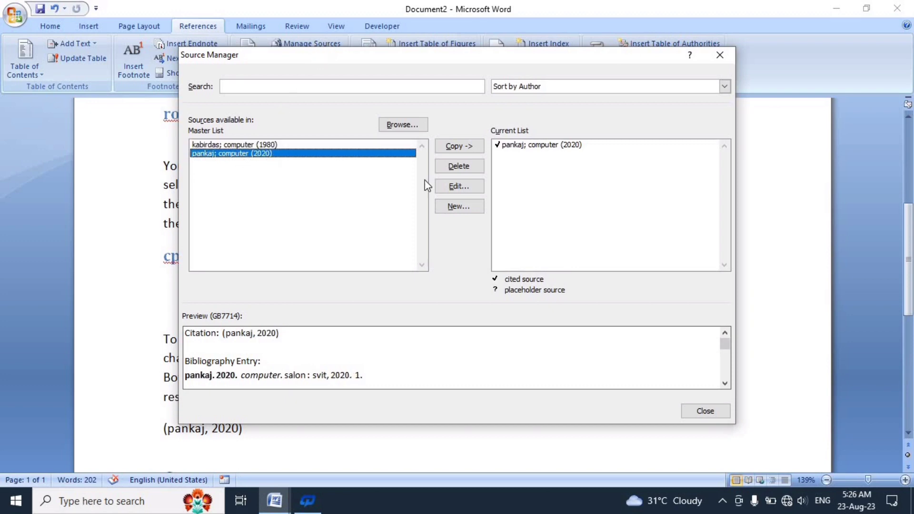
left_click(453, 184)
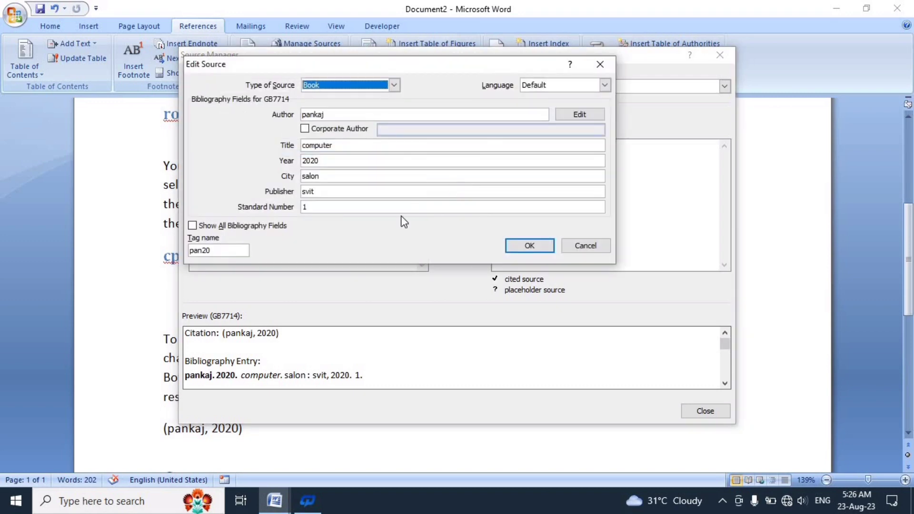
left_click(382, 209)
key("BackSpace")
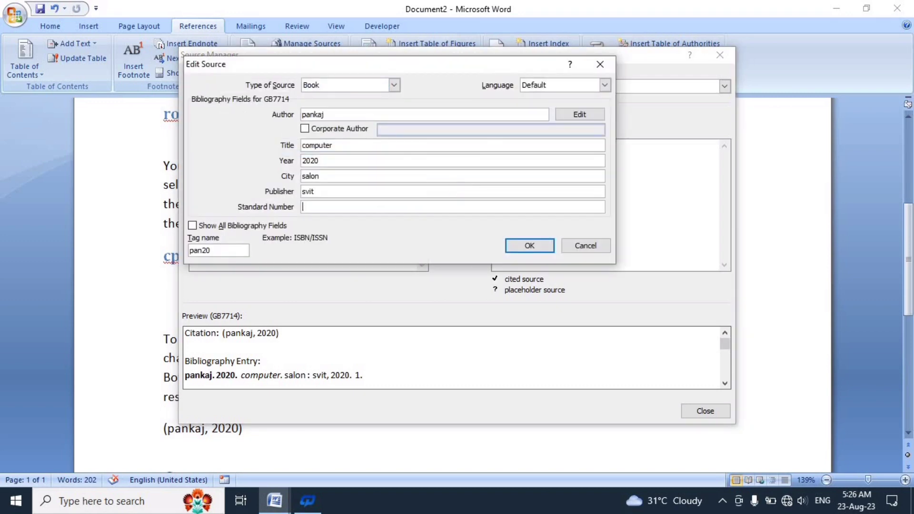
type("2")
left_click(514, 246)
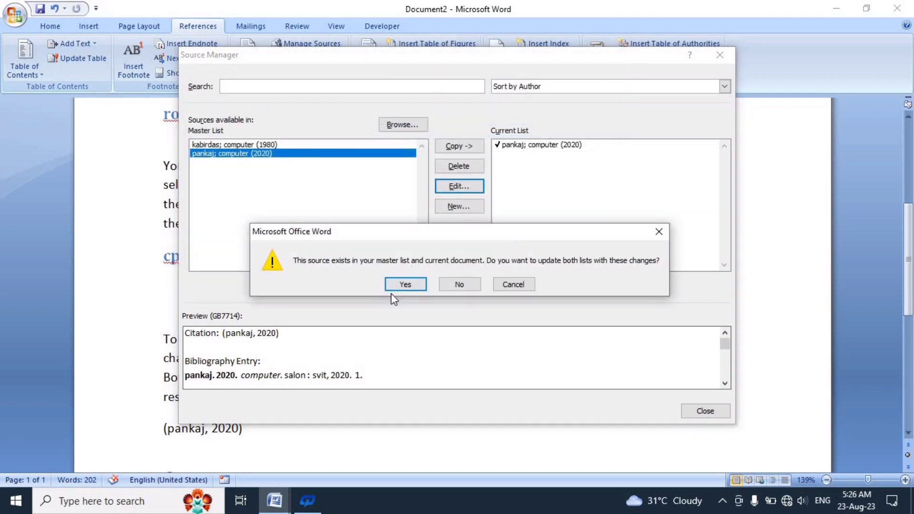
left_click(399, 285)
Step: Delete the 1980 computer source from the source list and close the source manager
left_click(455, 205)
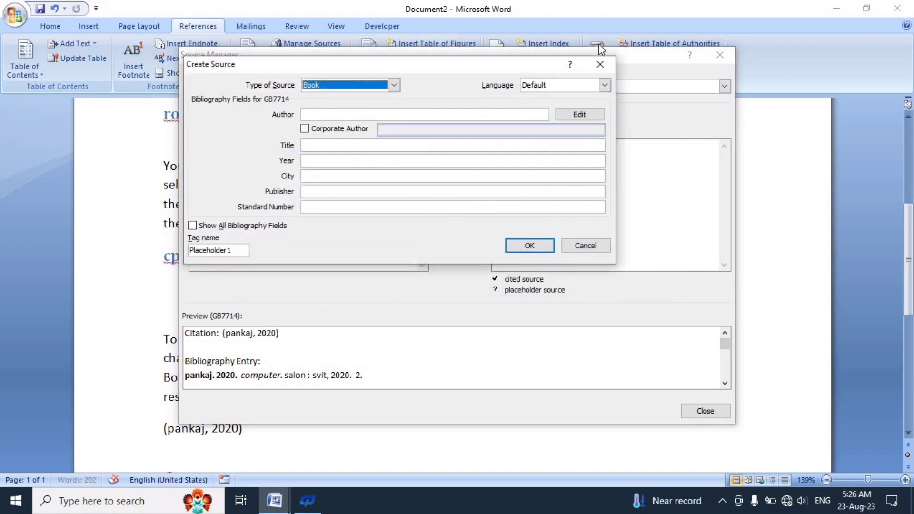
left_click(601, 64)
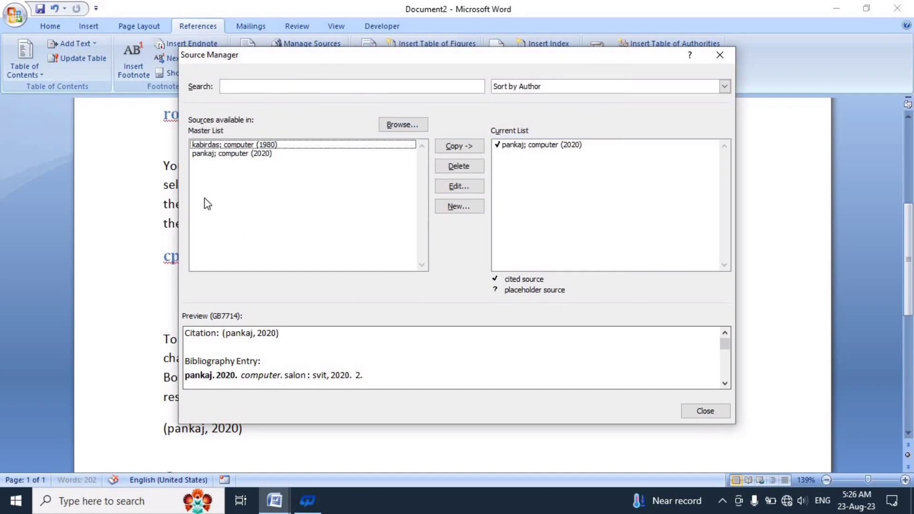
left_click(242, 151)
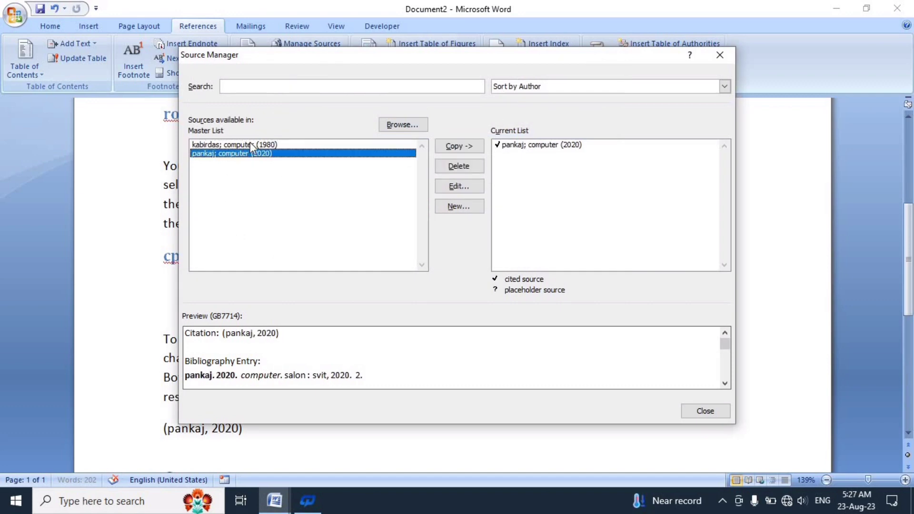
left_click(251, 143)
left_click(456, 167)
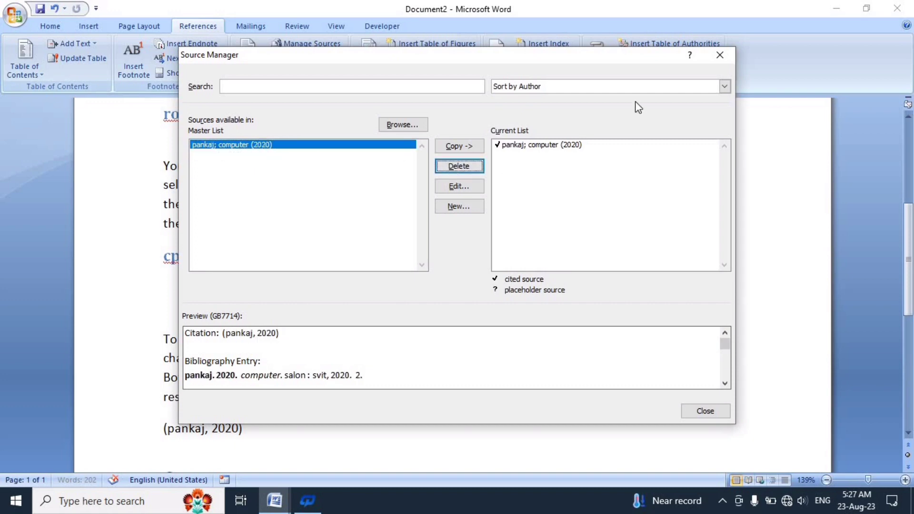
left_click(719, 57)
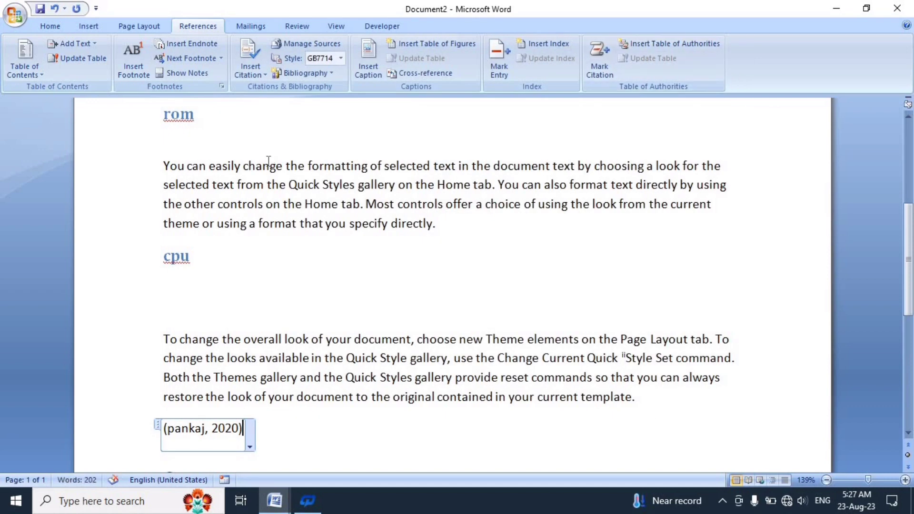
Step: Try the ISO 690 and Chicago citation styles, then settle on MLA
left_click(343, 59)
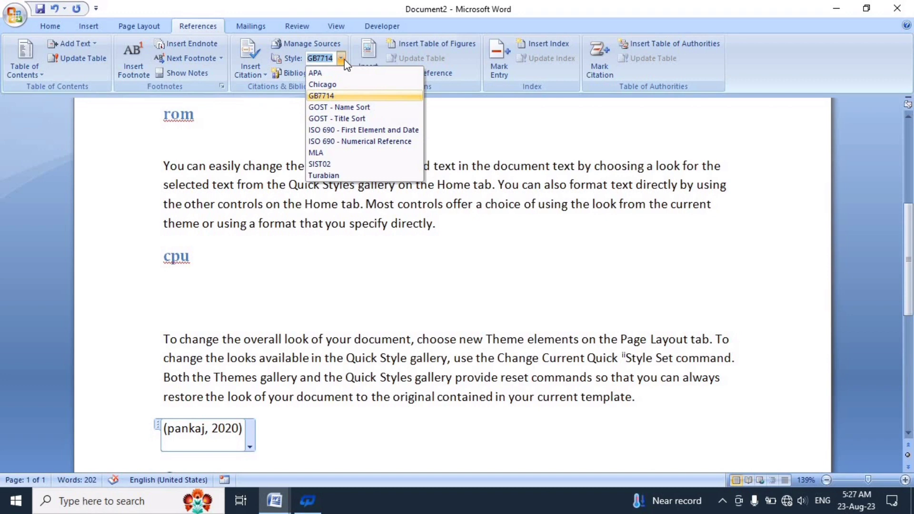
left_click(355, 138)
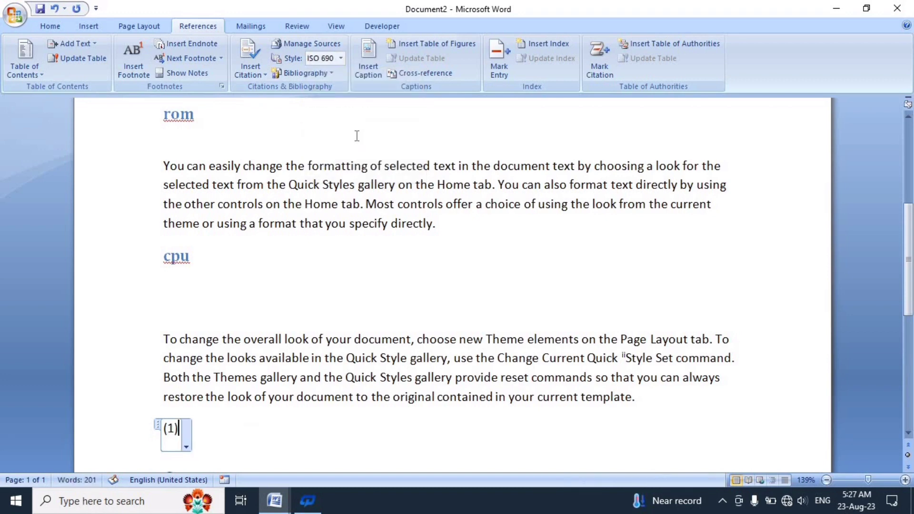
left_click(341, 58)
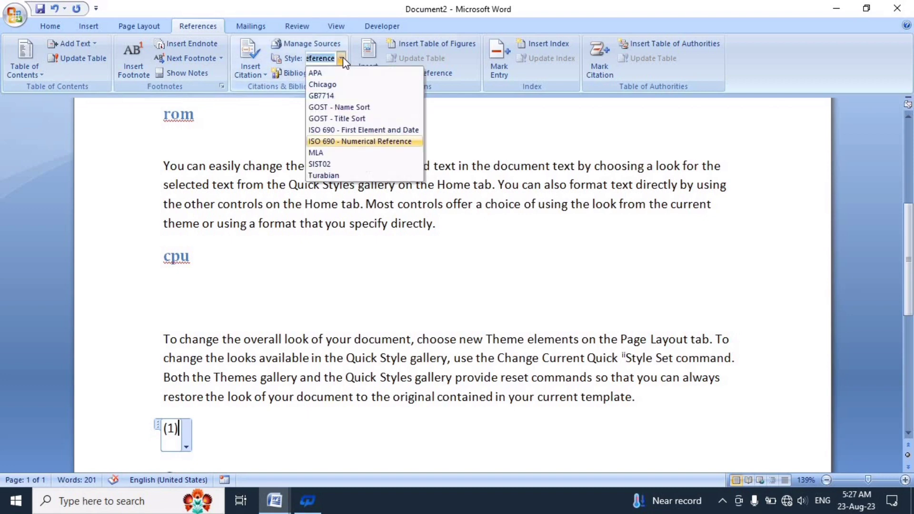
left_click(329, 84)
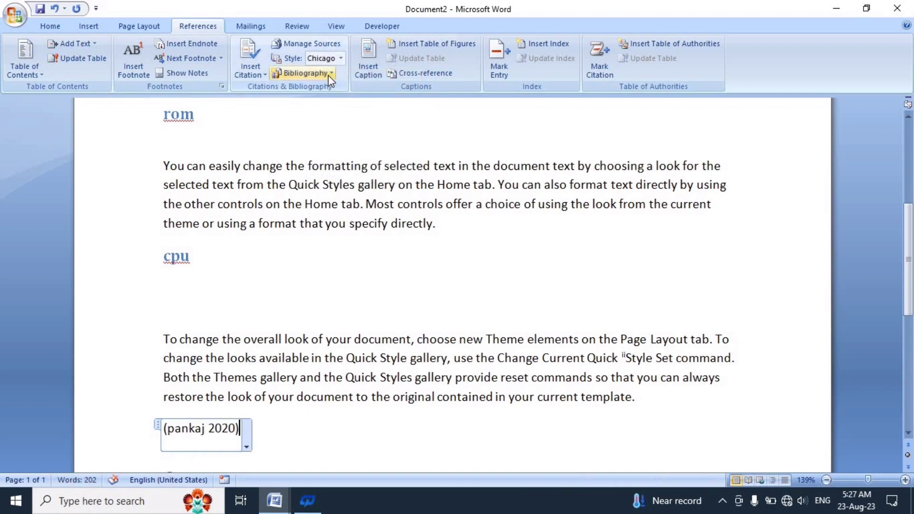
left_click(341, 58)
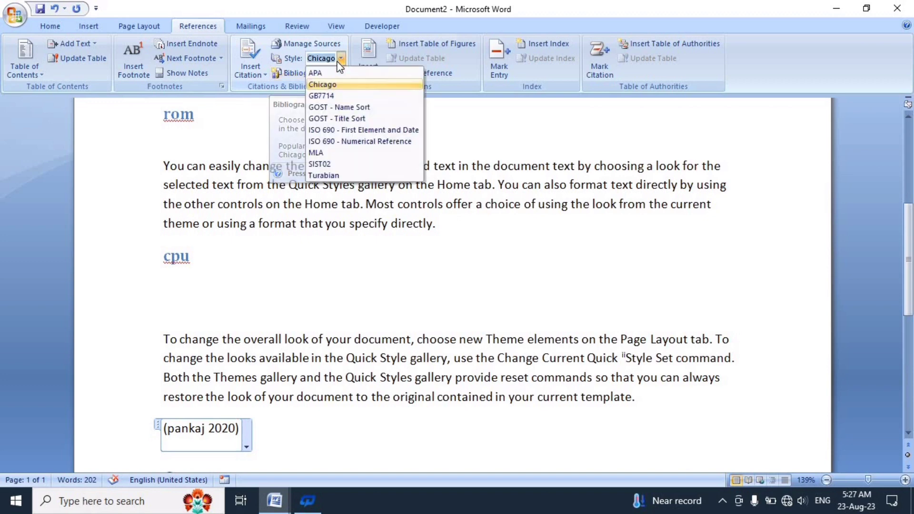
left_click(334, 153)
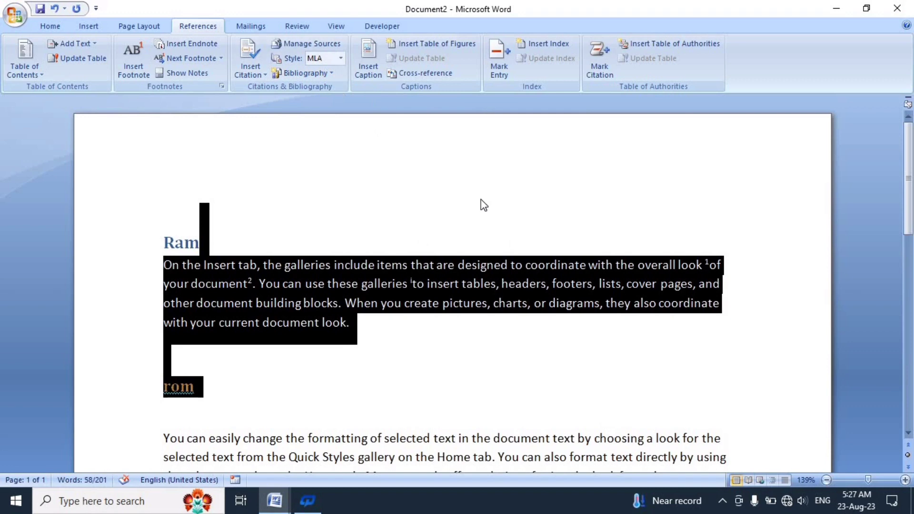
Step: Add an empty paragraph right after the citation below the cpu paragraph
scroll(442, 322, "down", 6)
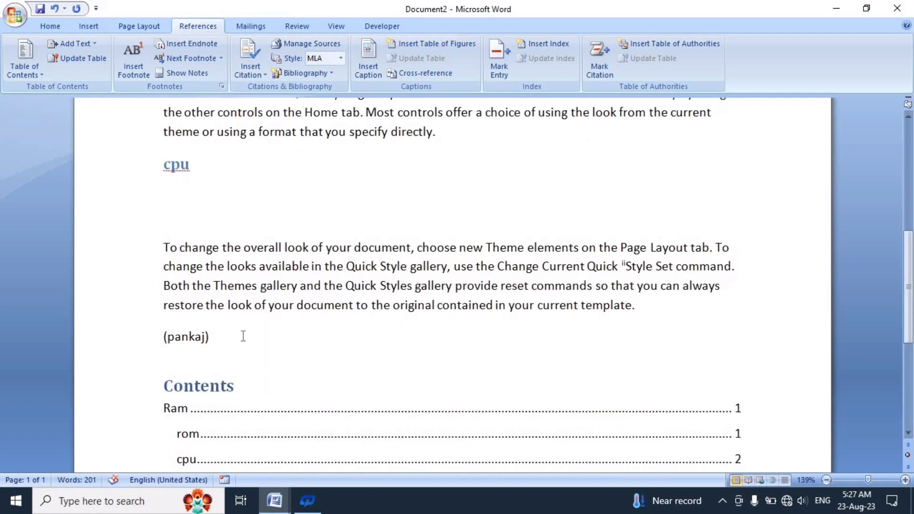
left_click(190, 337)
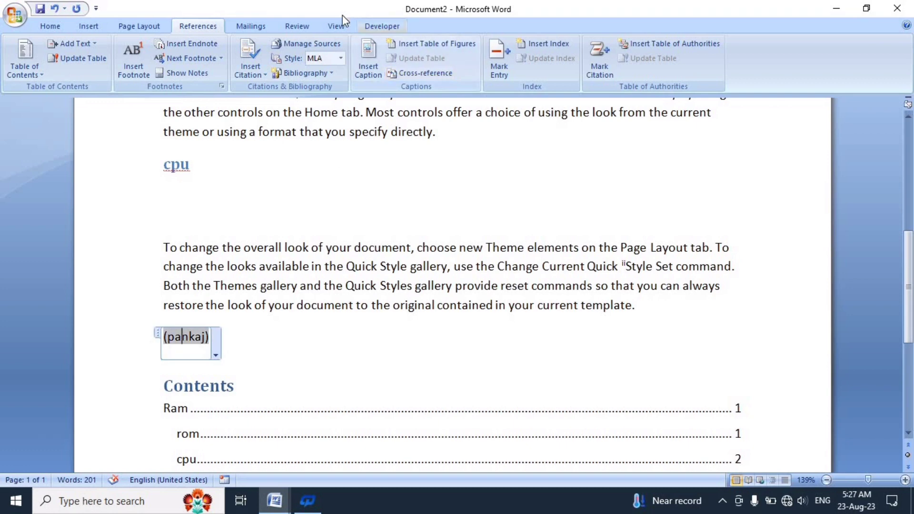
left_click(313, 331)
key("Return")
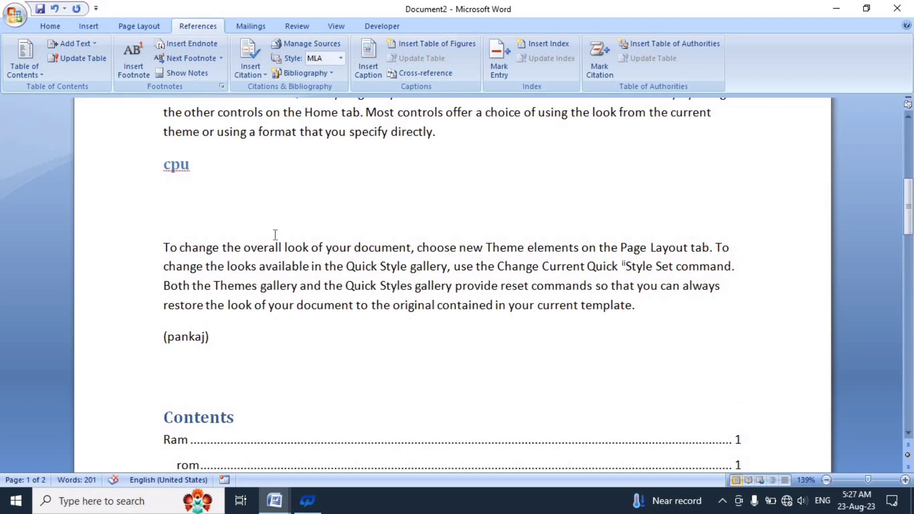
Step: Insert the built-in Bibliography, listing the computer book (salon: svit, 2020), below the citation
left_click(333, 74)
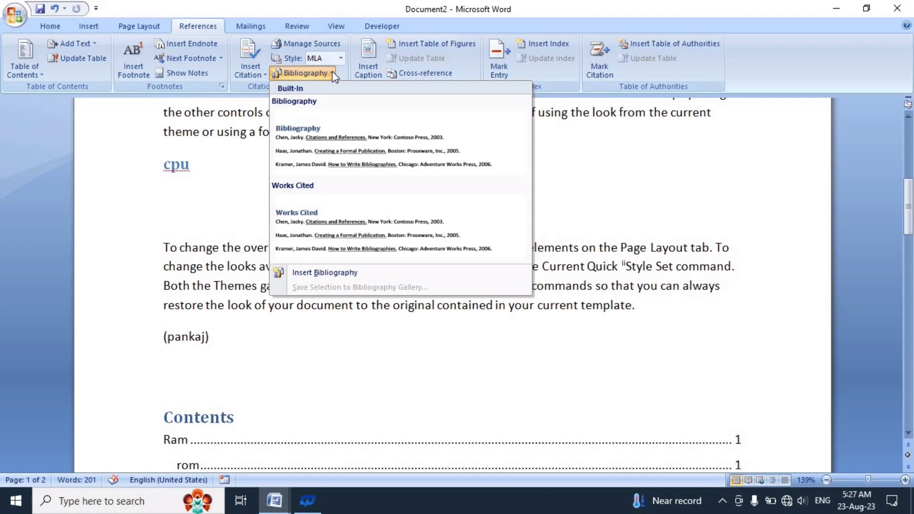
left_click(353, 150)
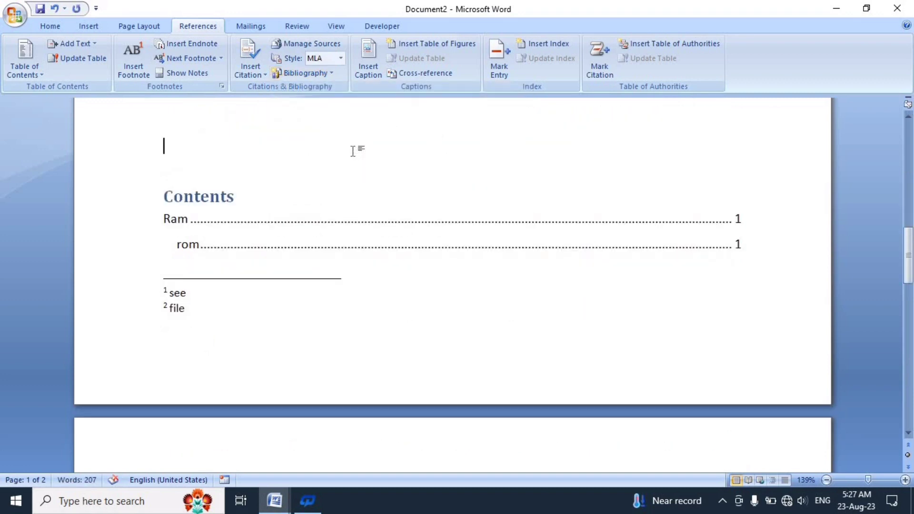
scroll(372, 151, "up", 1)
scroll(372, 150, "up", 1)
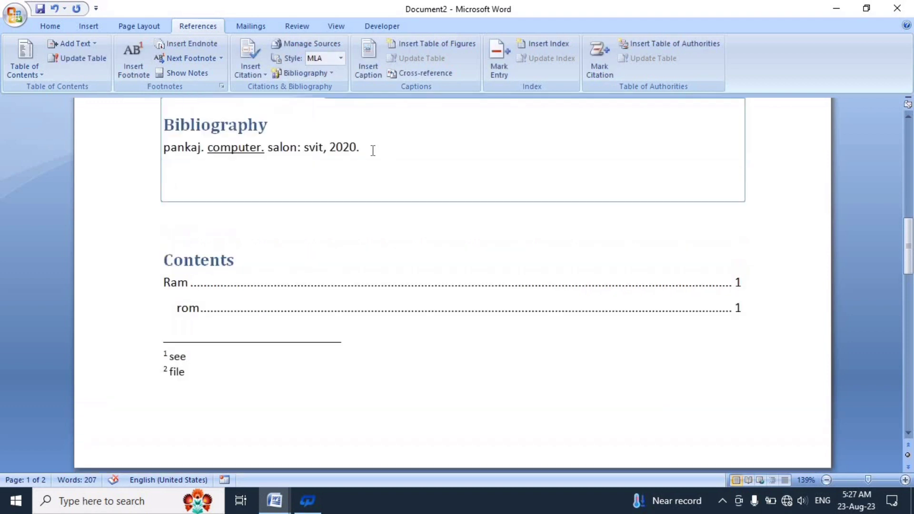
scroll(374, 150, "up", 1)
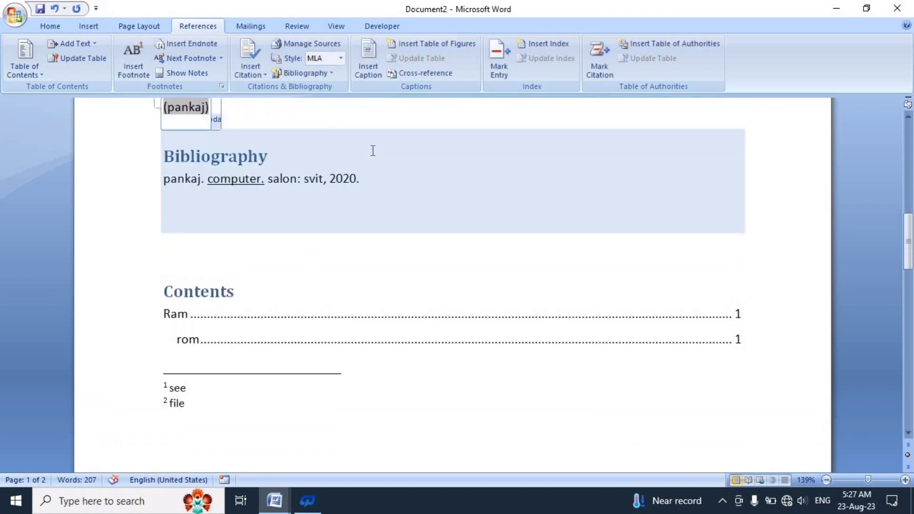